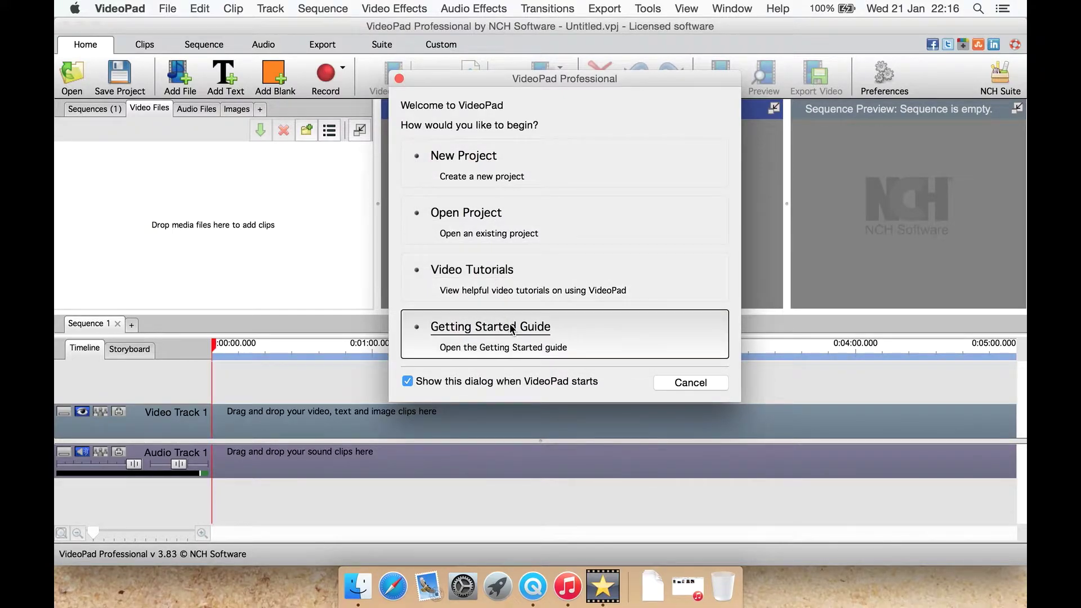
# - Cancel the Welcome to VideoPad dialog to leave the empty untitled project open
pyautogui.click(682, 383)
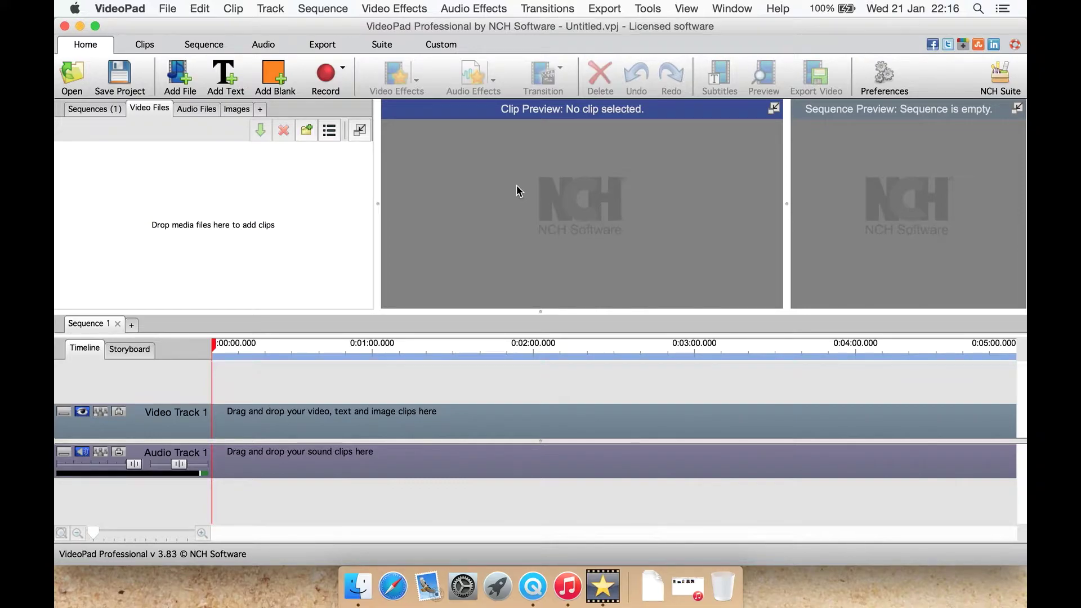
# - In Preferences, leave the Display preset at 512x288 and view the Audio playback device settings
pyautogui.click(885, 76)
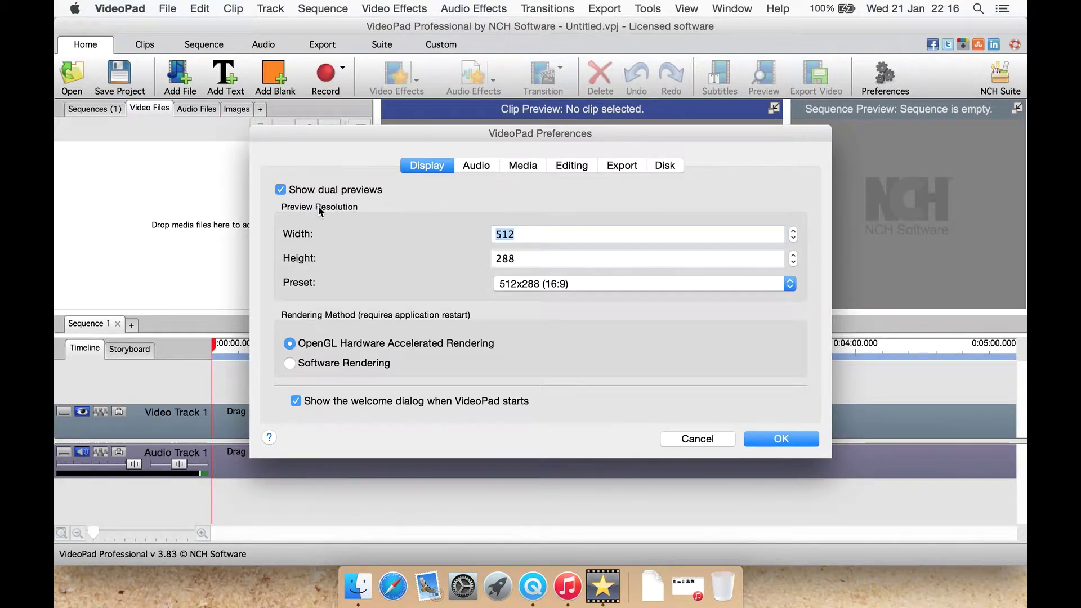
pyautogui.click(563, 287)
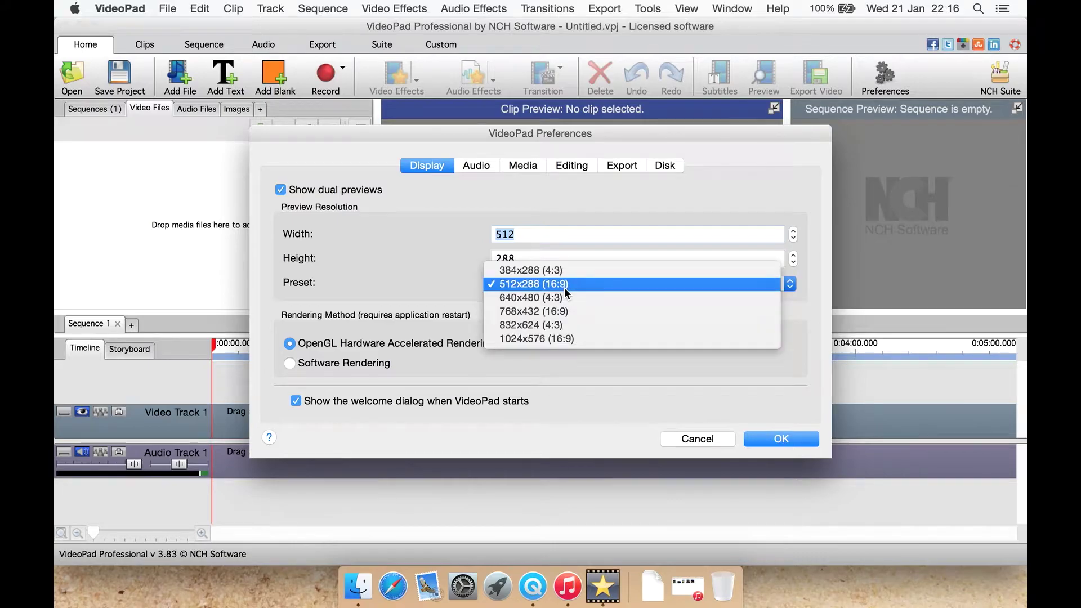
pyautogui.click(402, 285)
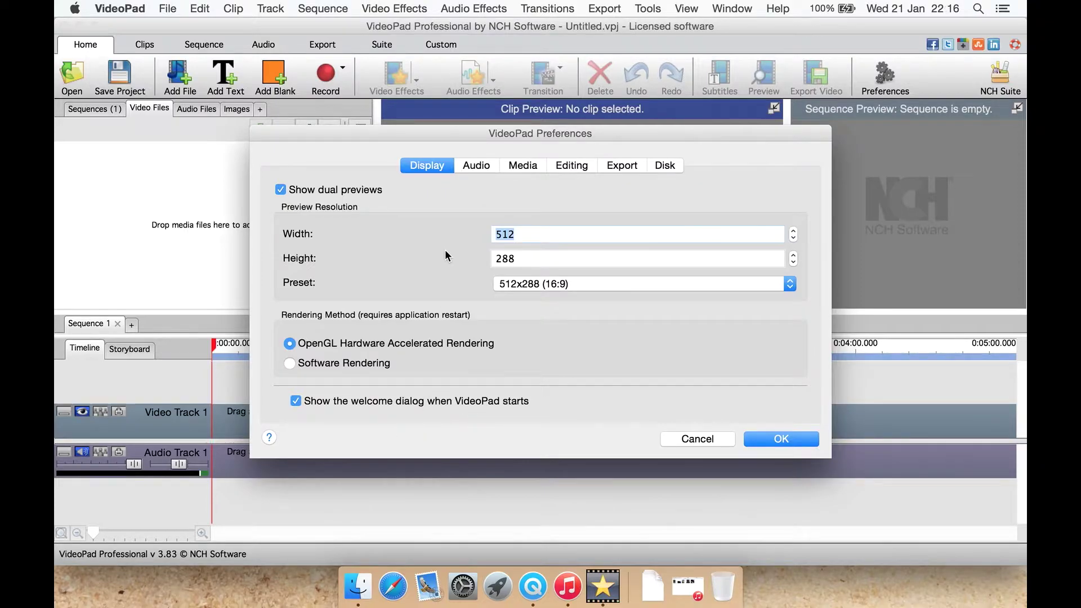
pyautogui.click(476, 166)
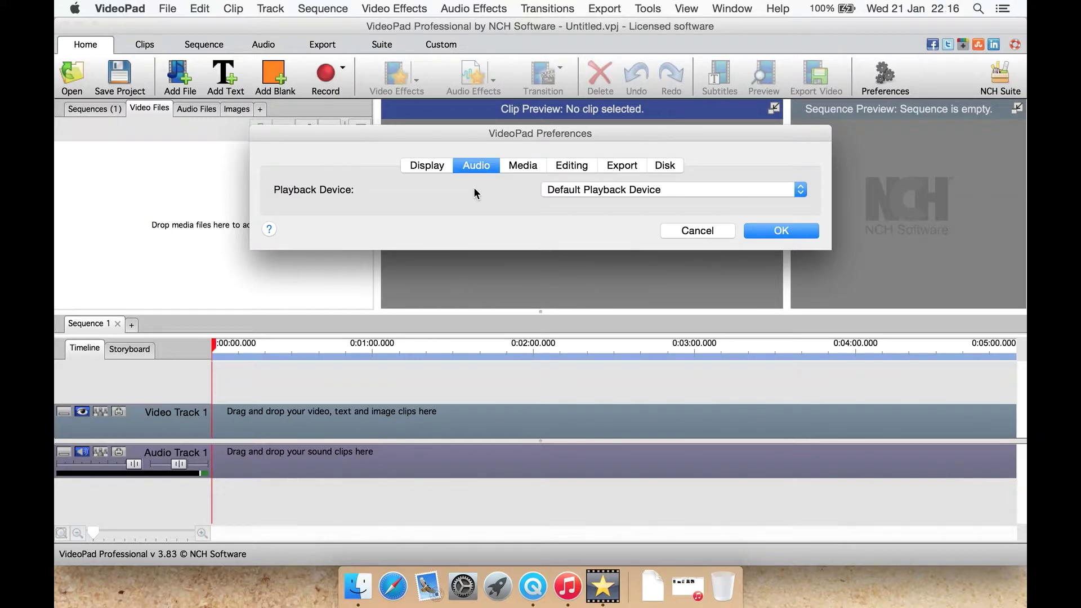
# - Keep the Media Stereo (3D) input format at Ask me, then view the Editing preferences
pyautogui.click(523, 164)
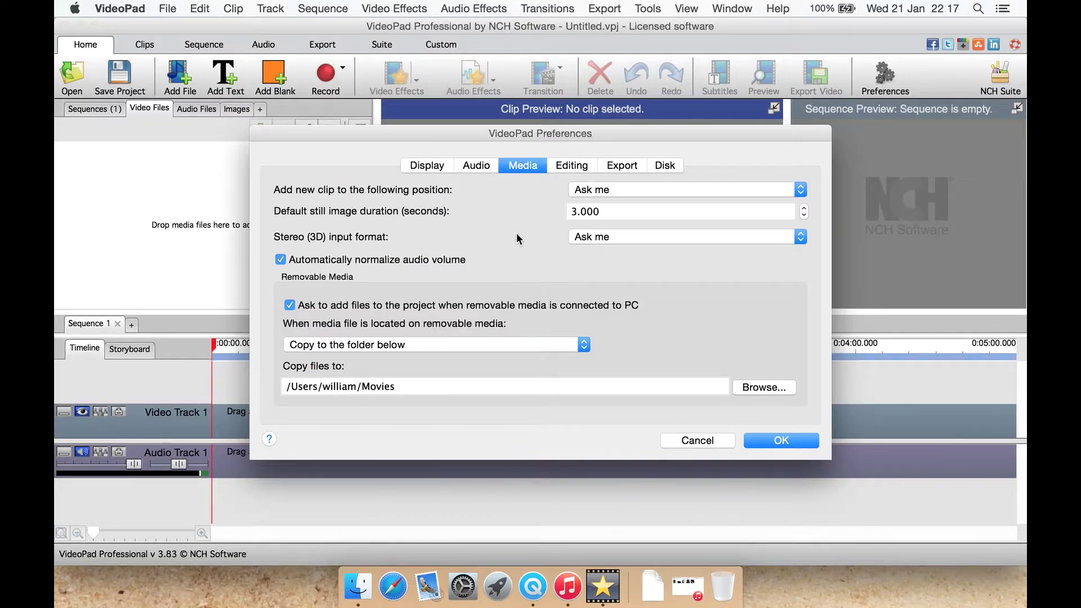
pyautogui.click(595, 237)
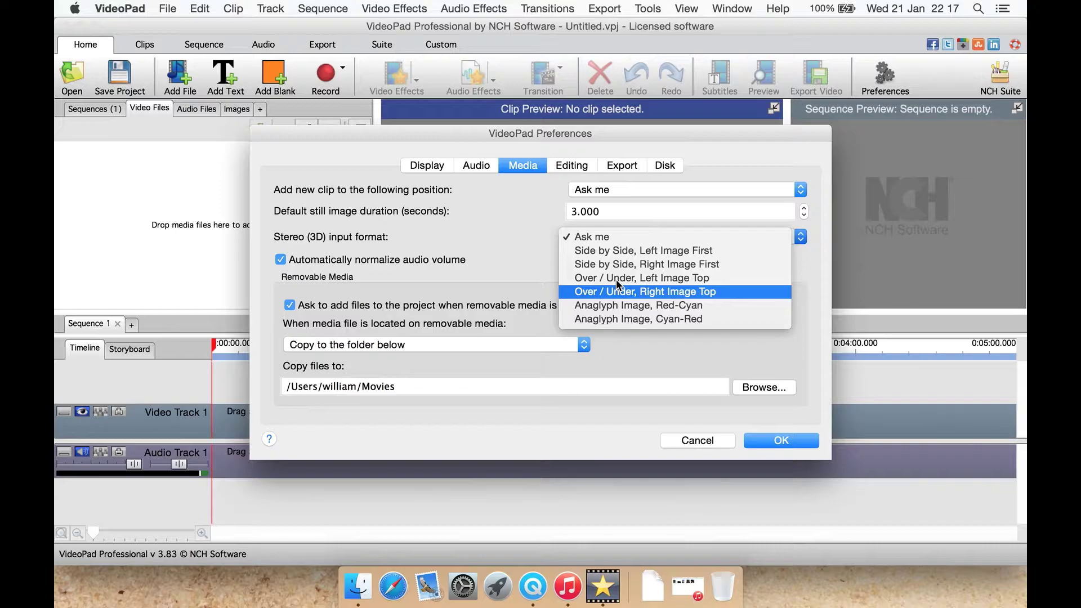
pyautogui.click(501, 232)
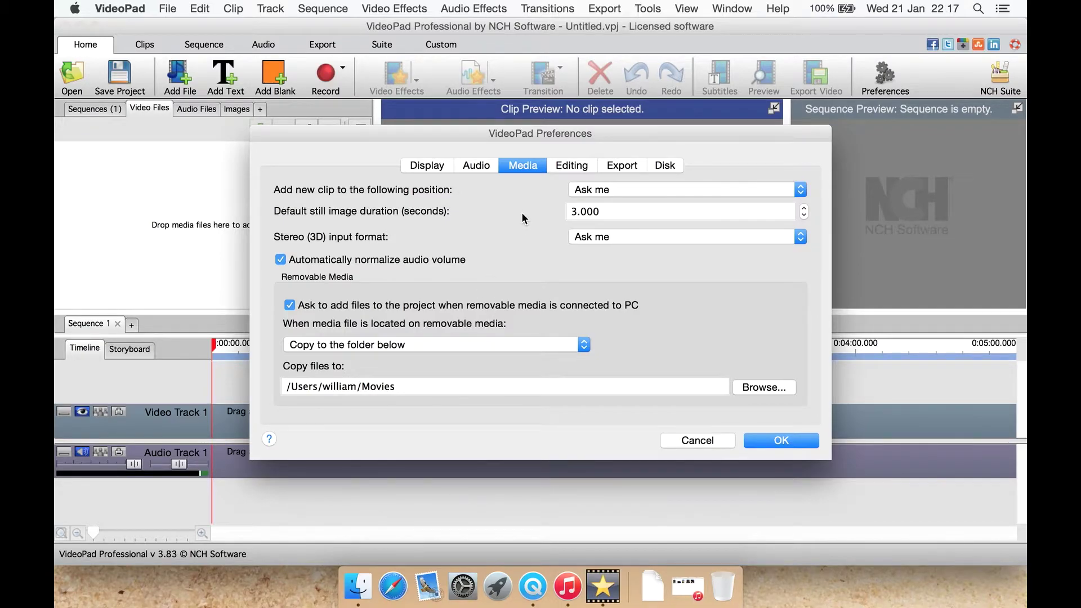
pyautogui.click(580, 167)
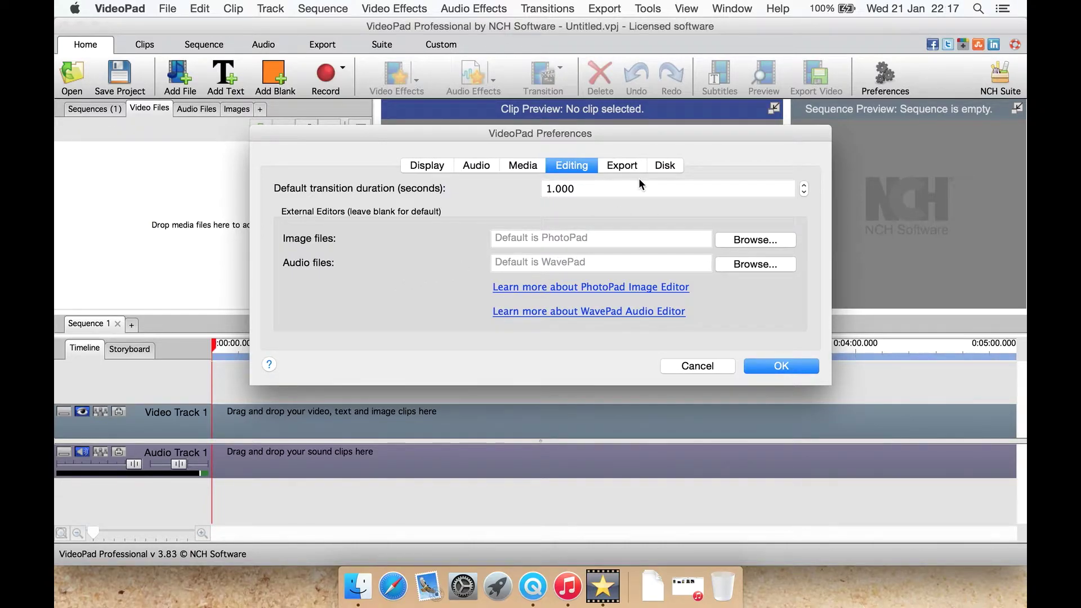
# - Look over the Export and Disk preferences, then close Preferences with OK
pyautogui.click(625, 166)
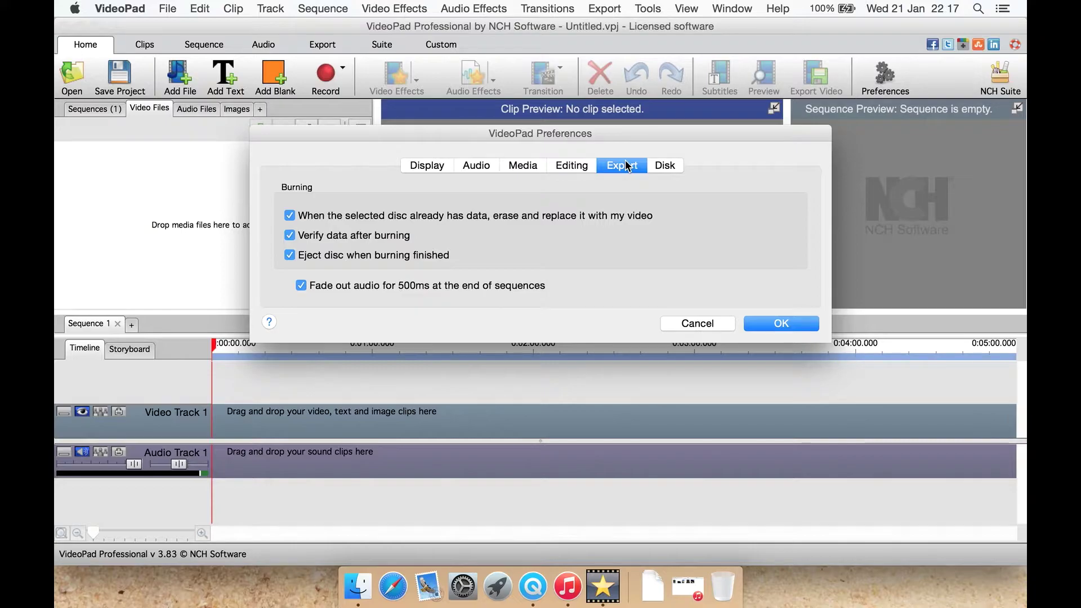
pyautogui.click(672, 167)
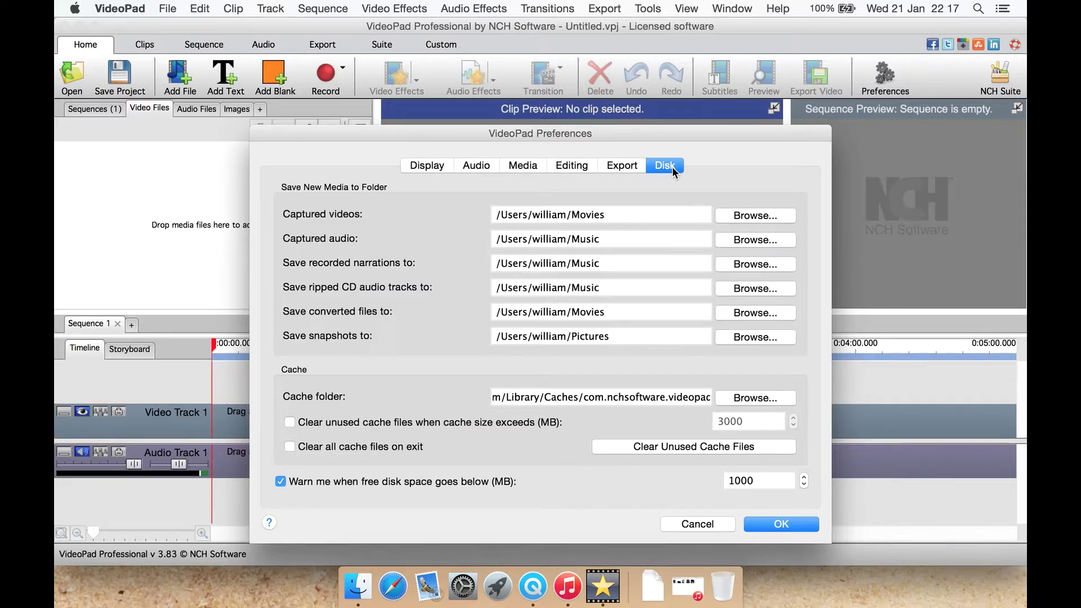
pyautogui.click(771, 528)
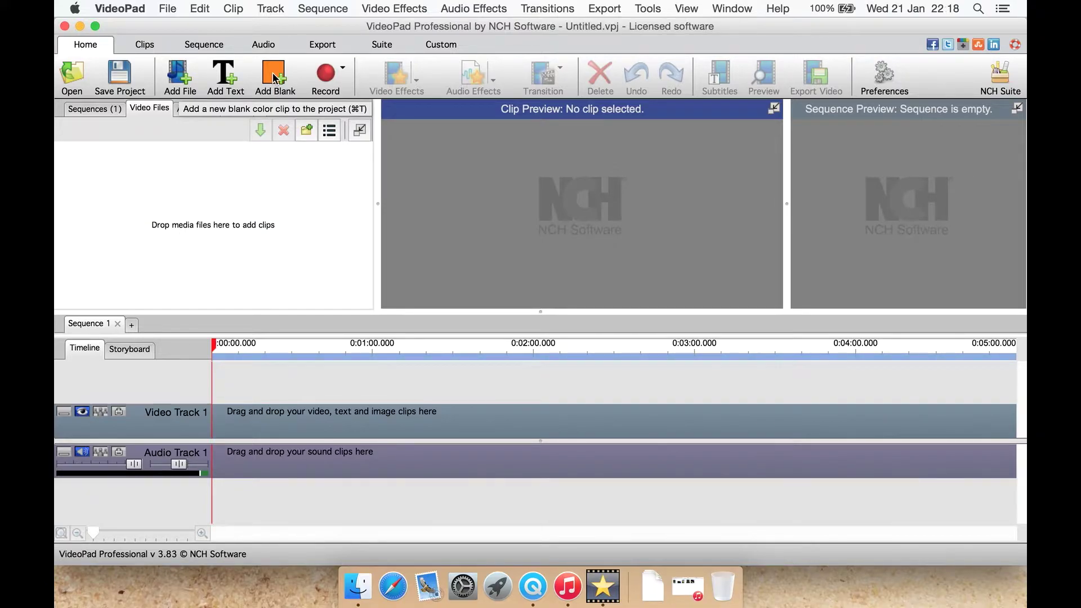
# - Check the Record options without choosing any, then switch to the Clips tab
pyautogui.click(342, 68)
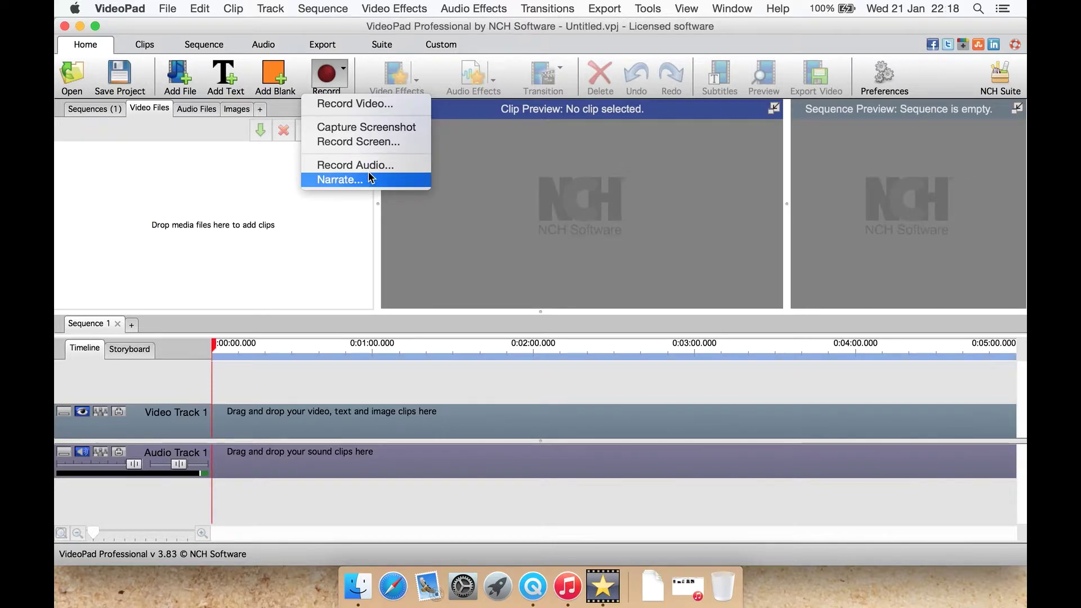
pyautogui.click(386, 77)
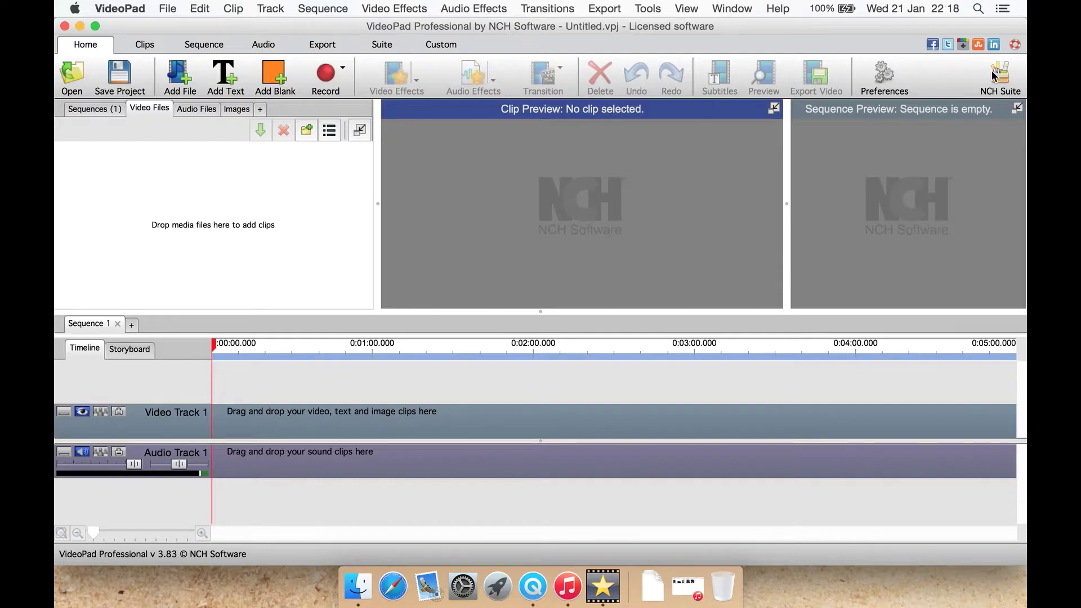
pyautogui.click(146, 45)
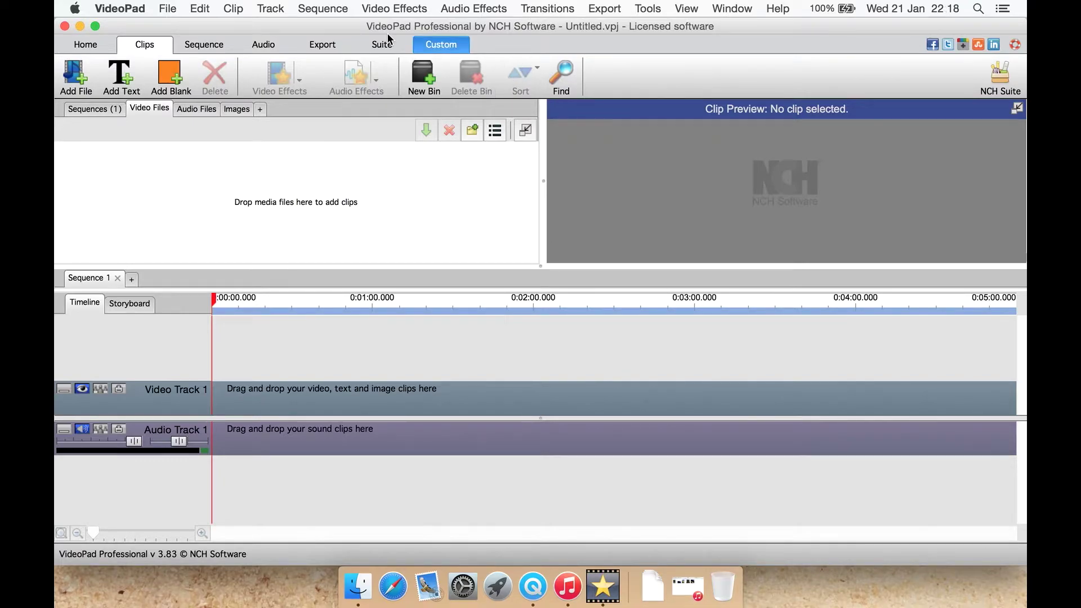
# - Place the playhead at about 1:30 on the Sequence tab and show the Audio tools
pyautogui.click(214, 45)
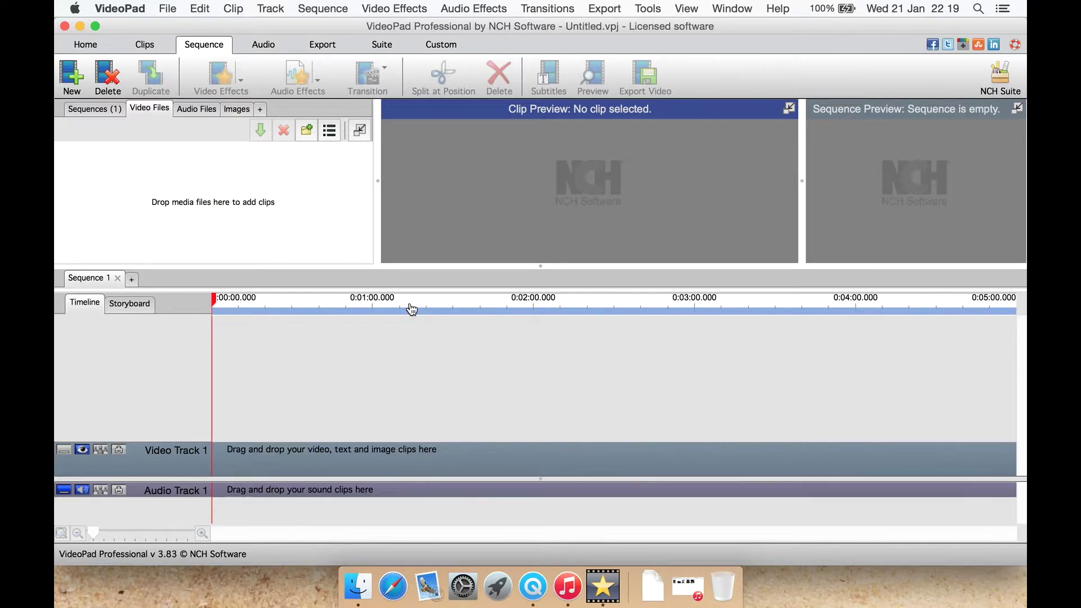
pyautogui.click(442, 304)
pyautogui.click(276, 48)
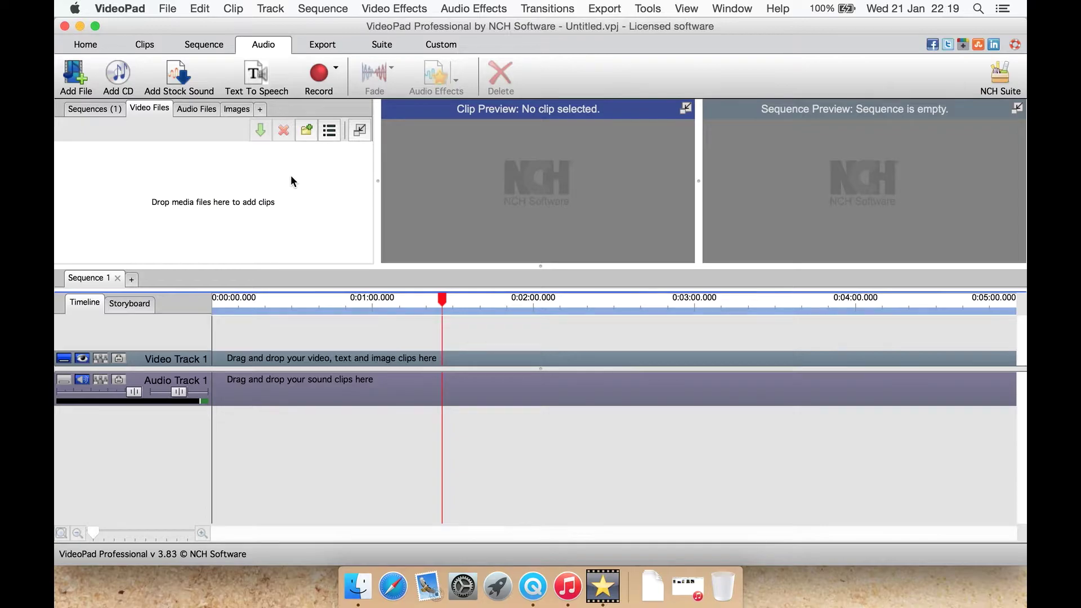
# - Browse the camera and gun categories in the NCH Sound Library, then close it
pyautogui.click(195, 76)
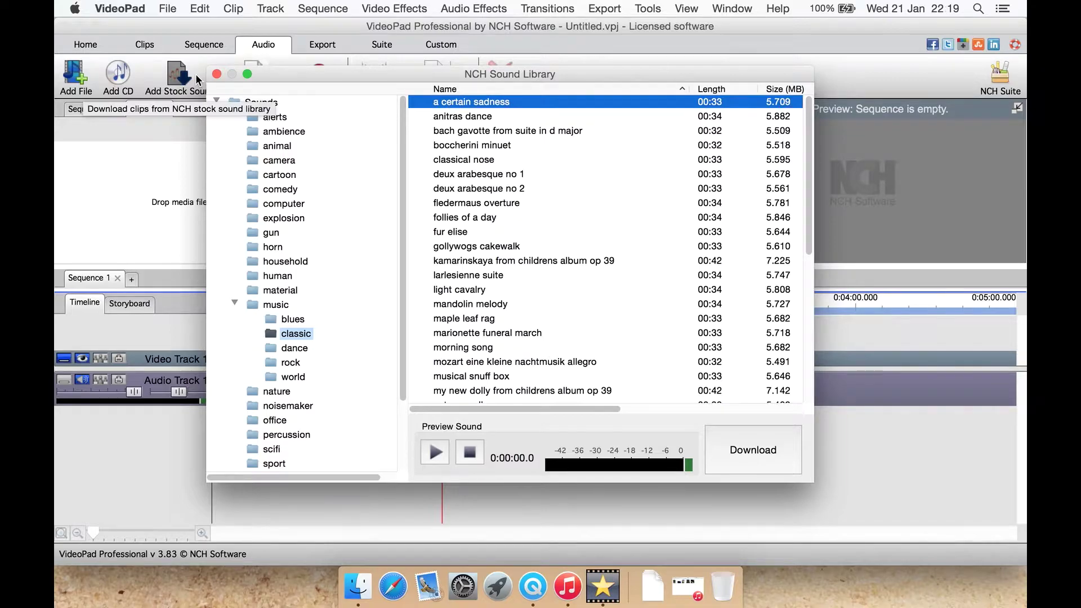
pyautogui.click(282, 163)
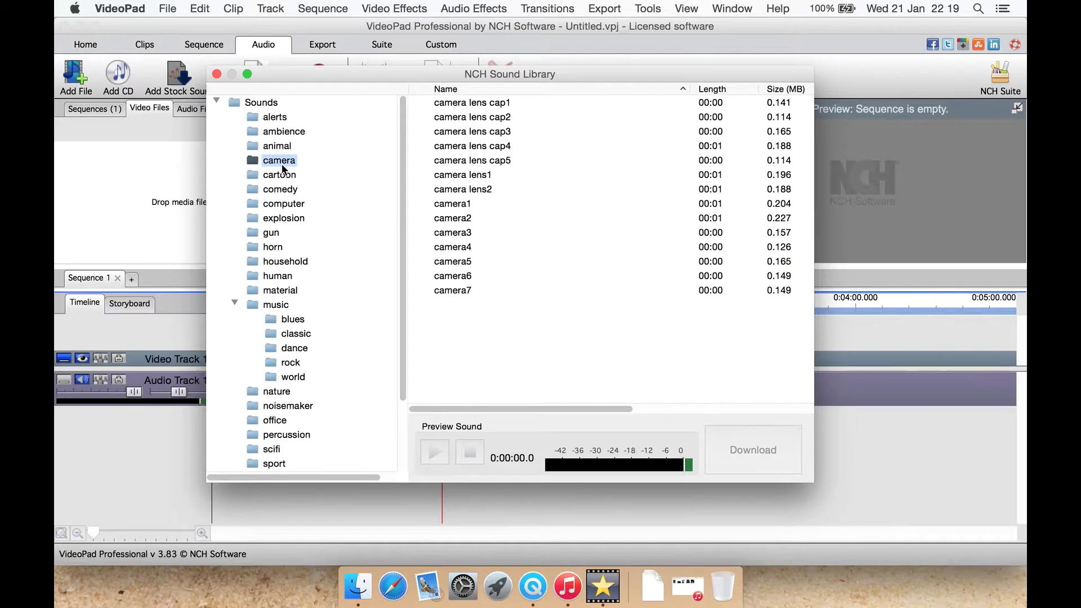
pyautogui.click(284, 180)
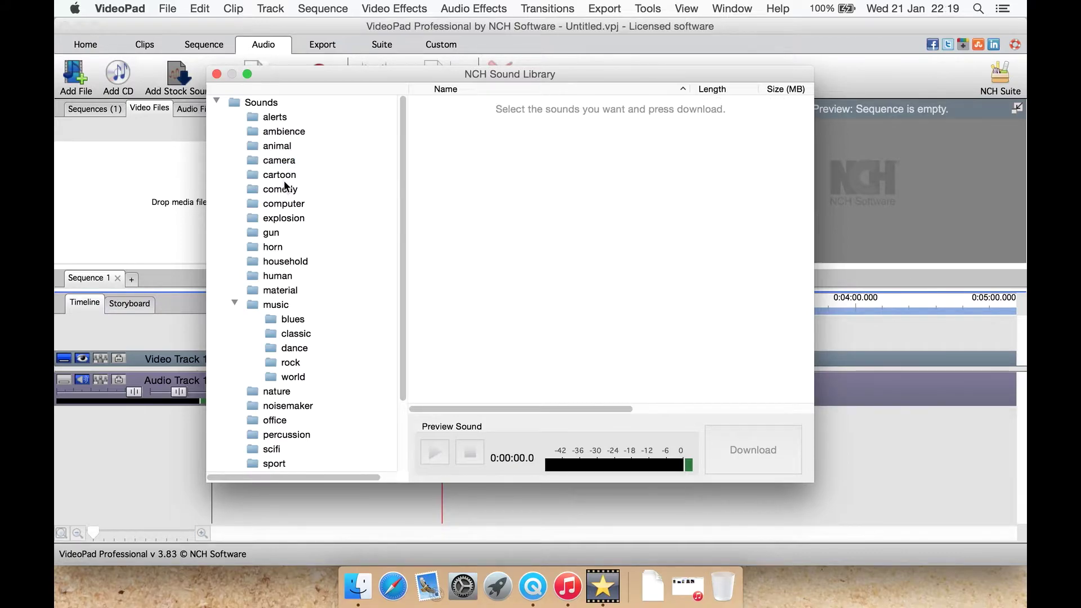
pyautogui.click(276, 231)
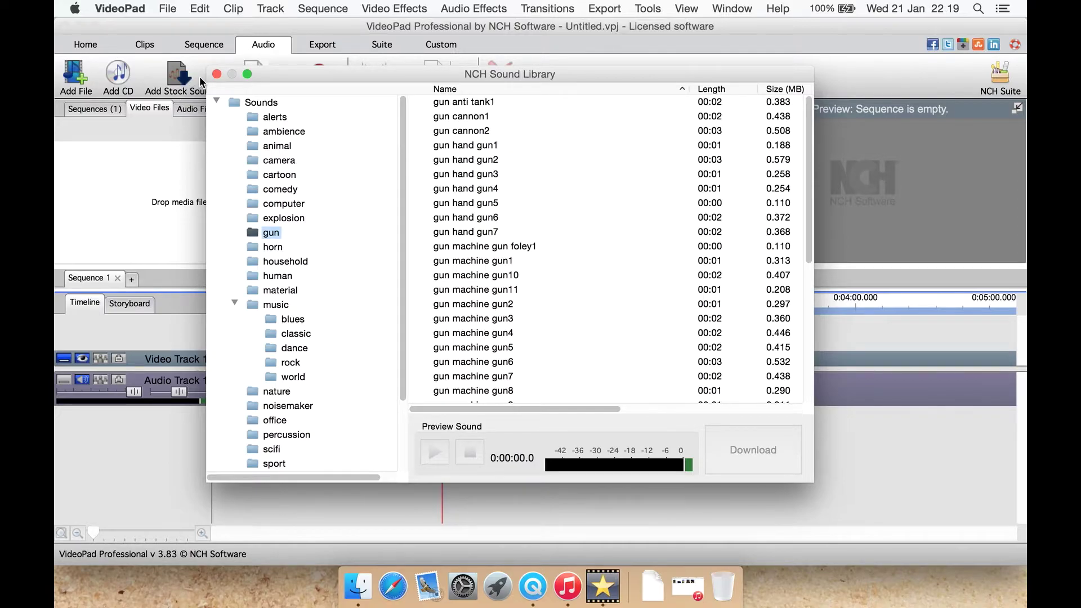
pyautogui.click(216, 74)
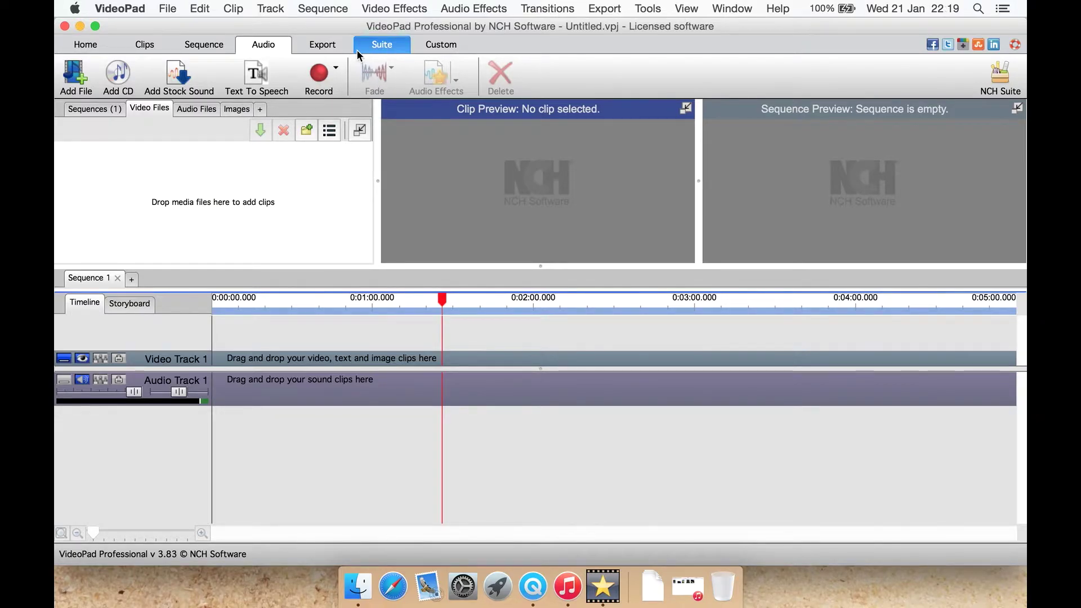
pyautogui.click(322, 44)
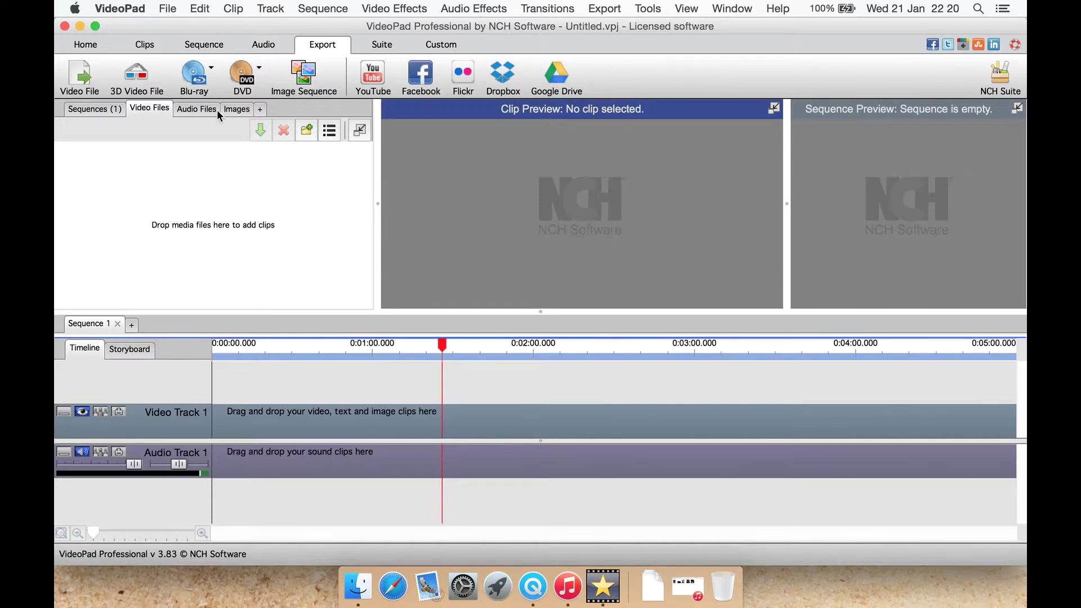
pyautogui.click(212, 70)
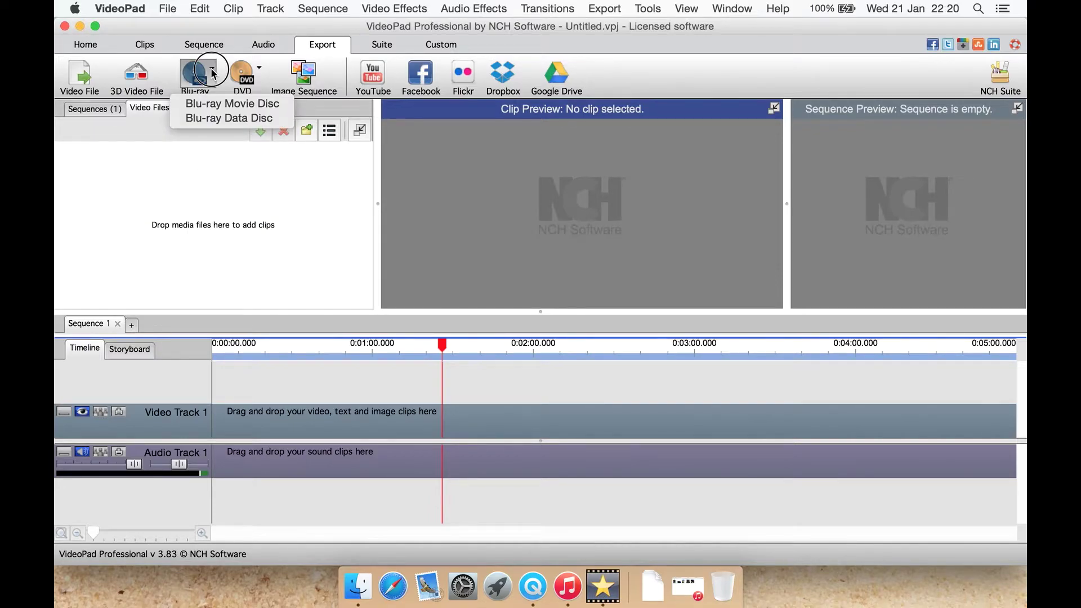
pyautogui.click(212, 70)
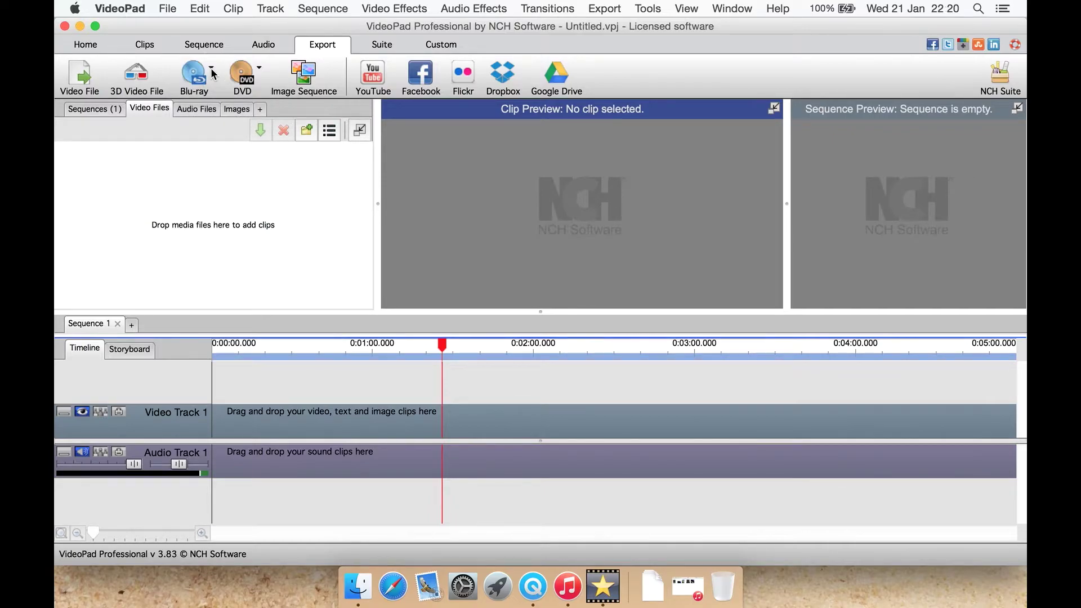
pyautogui.click(261, 70)
pyautogui.click(261, 70)
# - View the related NCH programs on the Suite tab, then go to the Custom tab
pyautogui.click(380, 44)
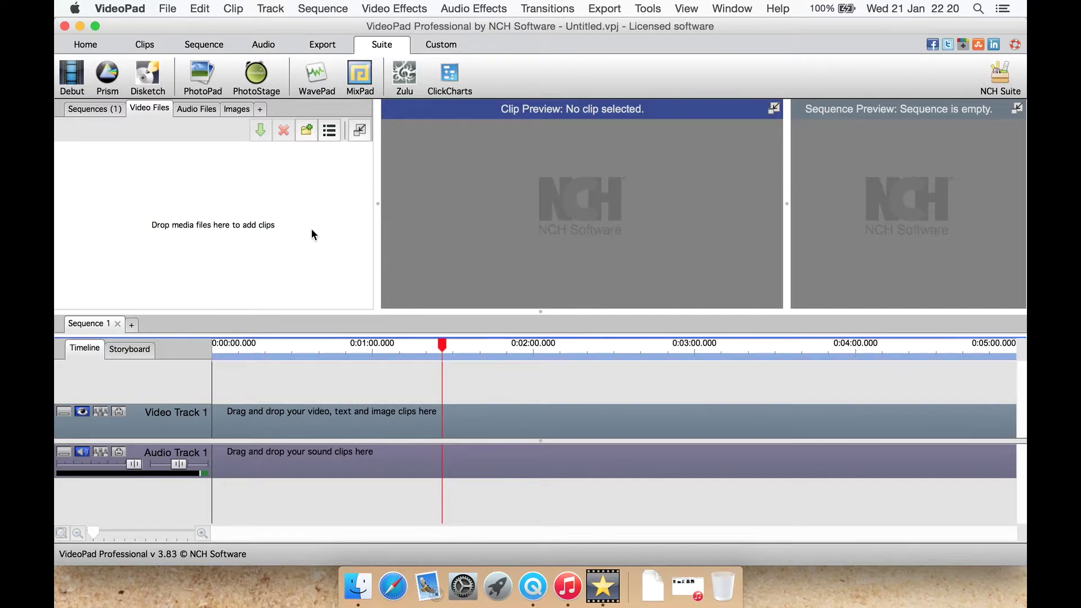
pyautogui.click(443, 49)
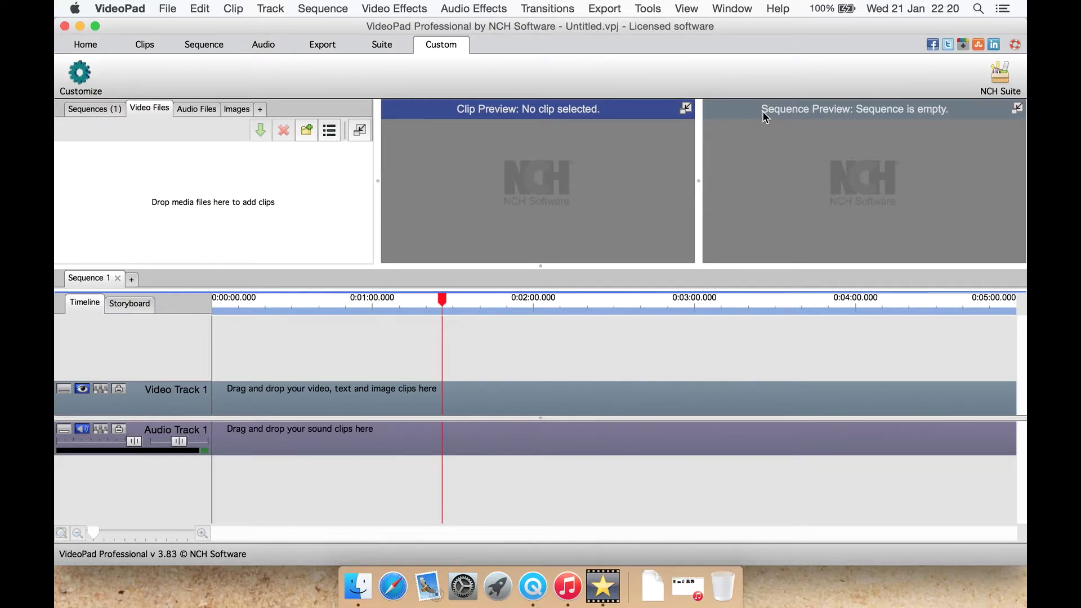
# - Review the Customize Toolbar list without changes and return to the Home tab
pyautogui.click(81, 73)
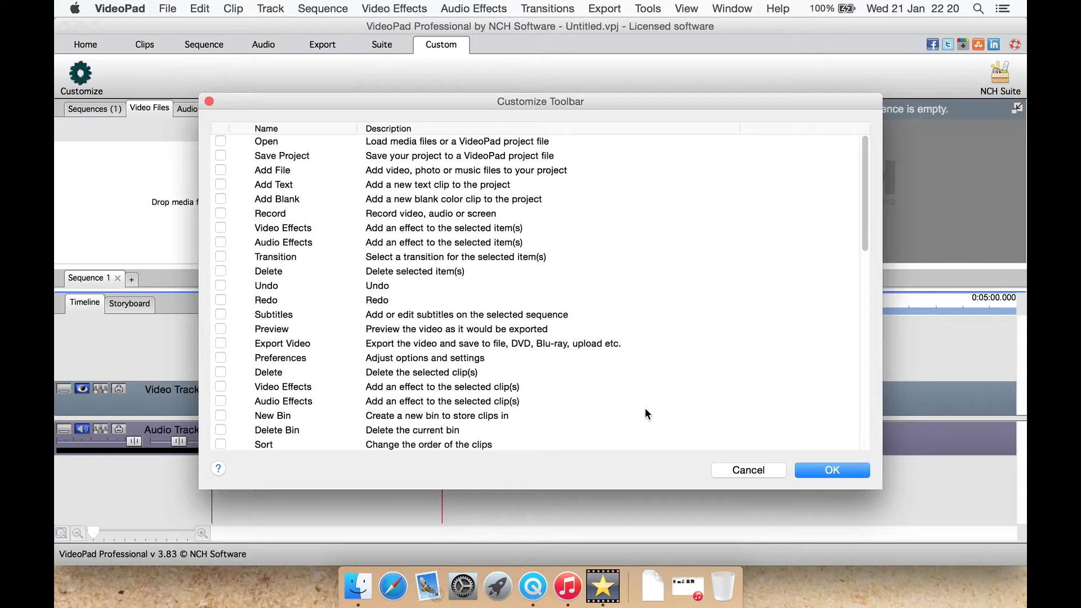
pyautogui.click(809, 470)
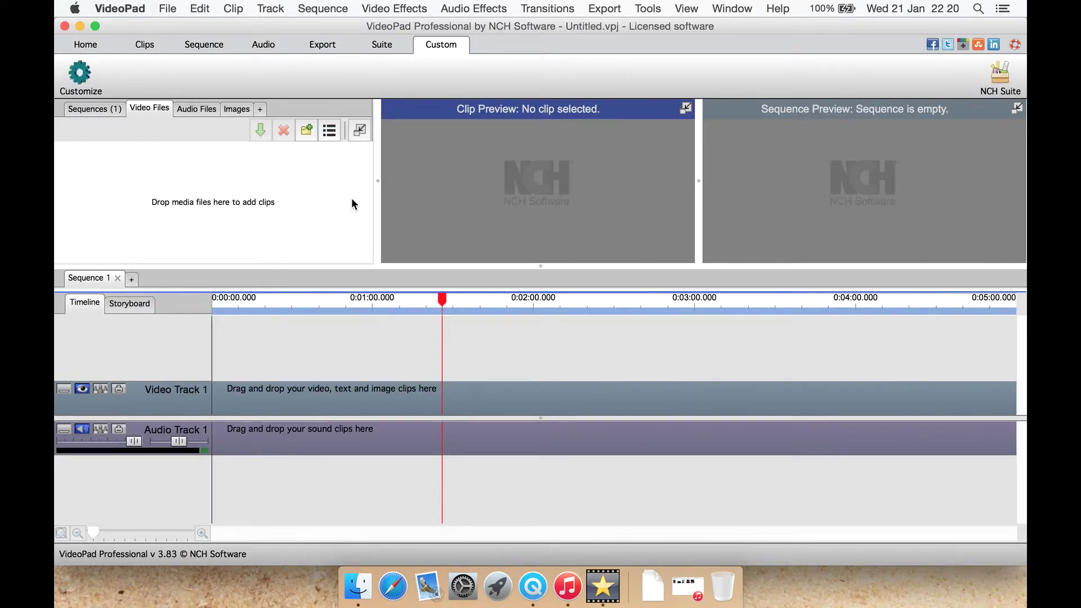
pyautogui.click(89, 40)
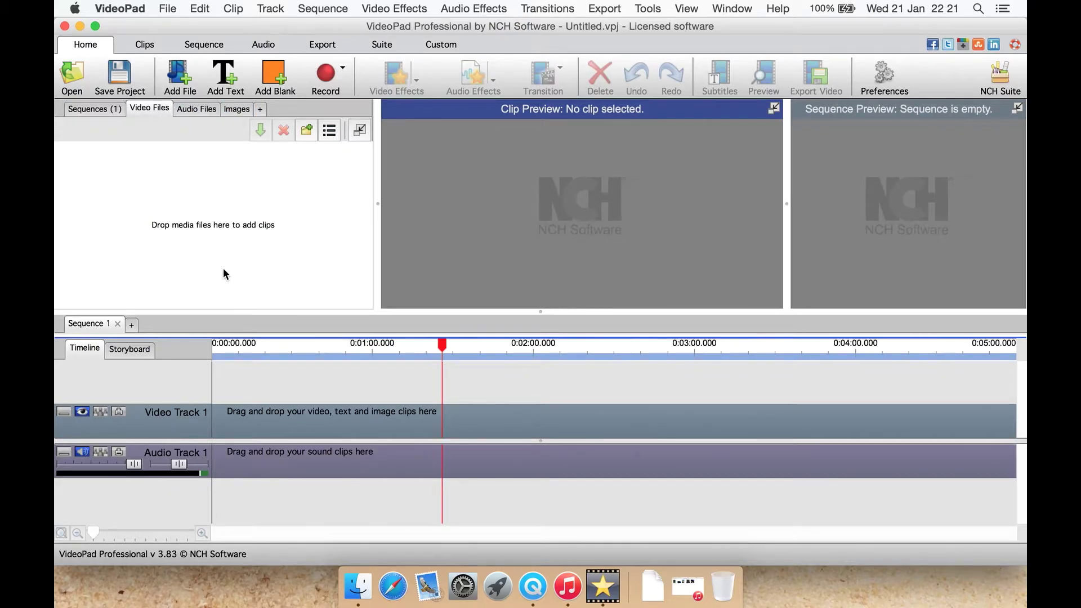
# - Browse the Sequences, Audio Files and Images bins, cancelling the new folder and new bin dialogs
pyautogui.click(306, 130)
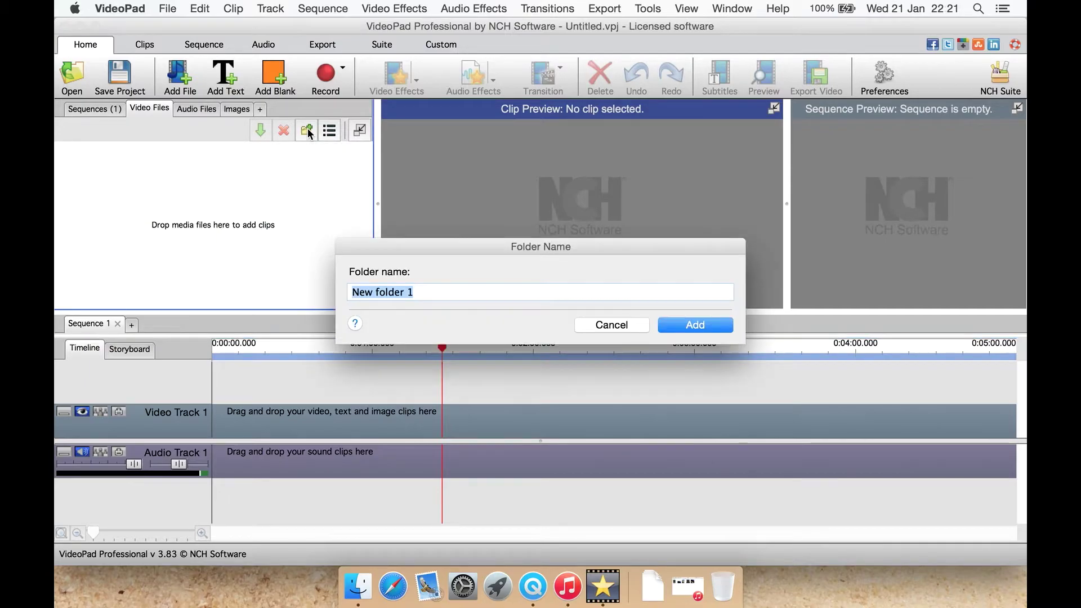
pyautogui.click(604, 327)
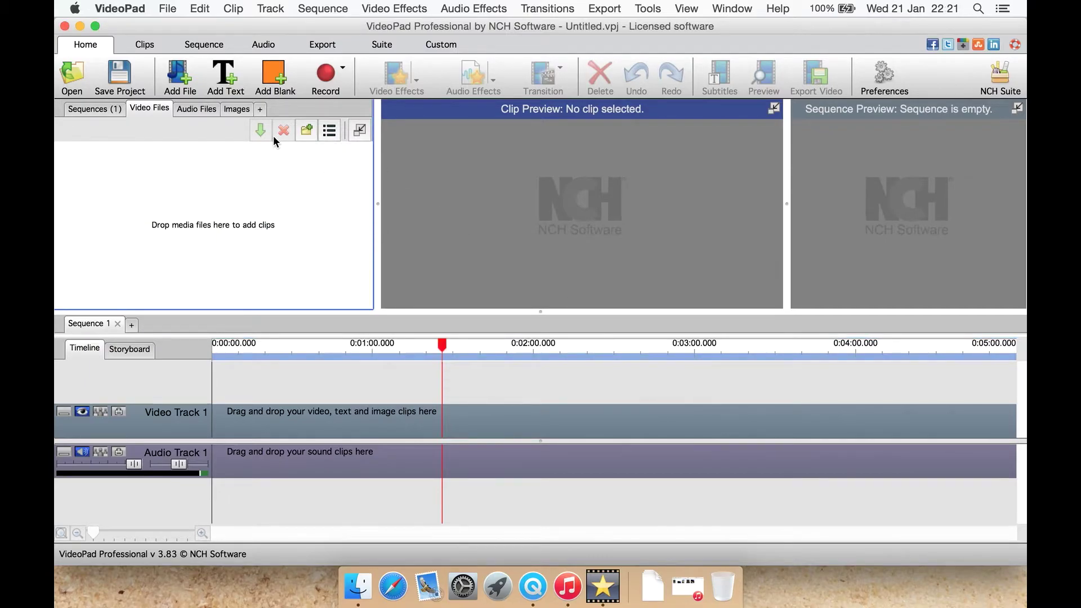
pyautogui.click(111, 111)
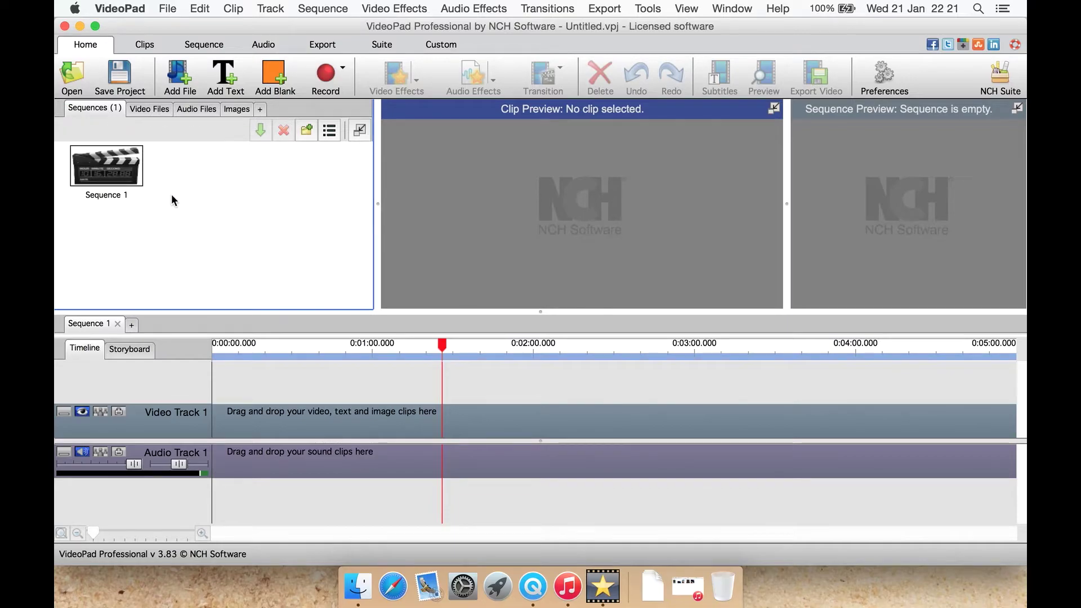
pyautogui.click(206, 108)
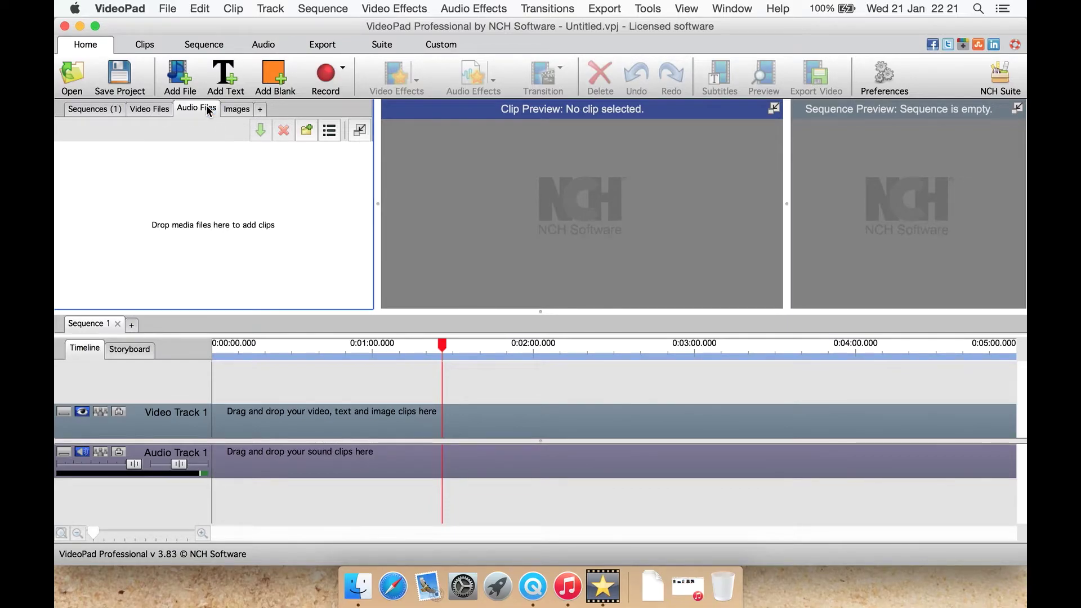
pyautogui.click(242, 110)
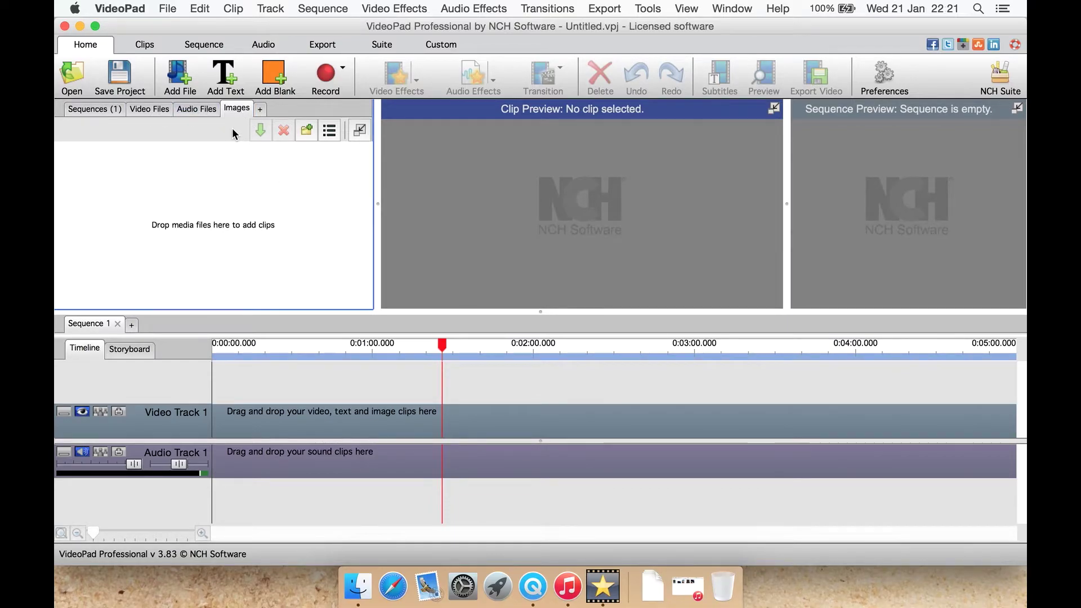
pyautogui.click(260, 110)
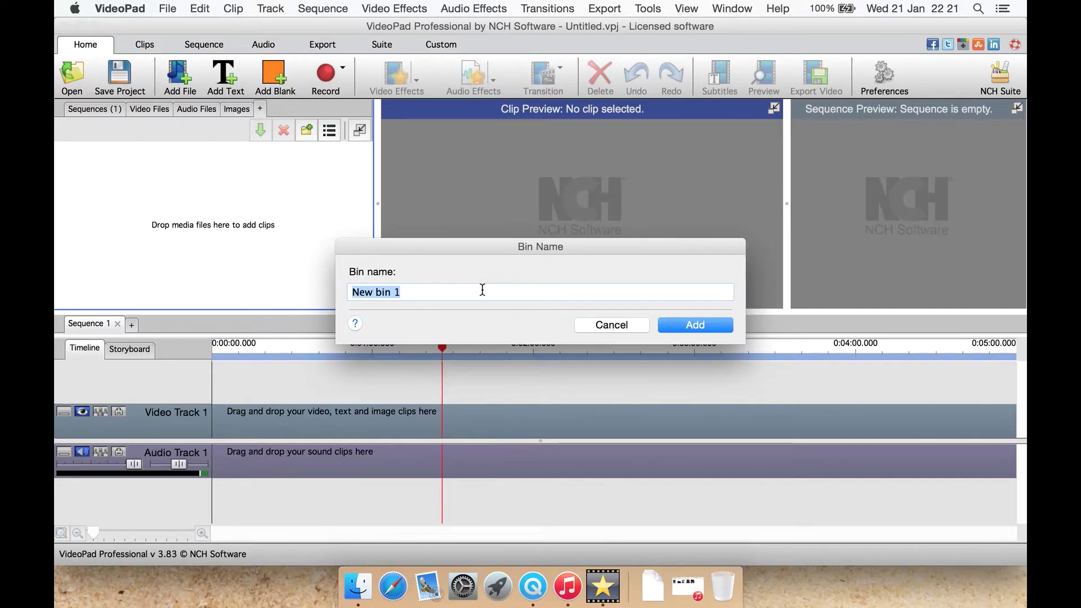
pyautogui.click(621, 323)
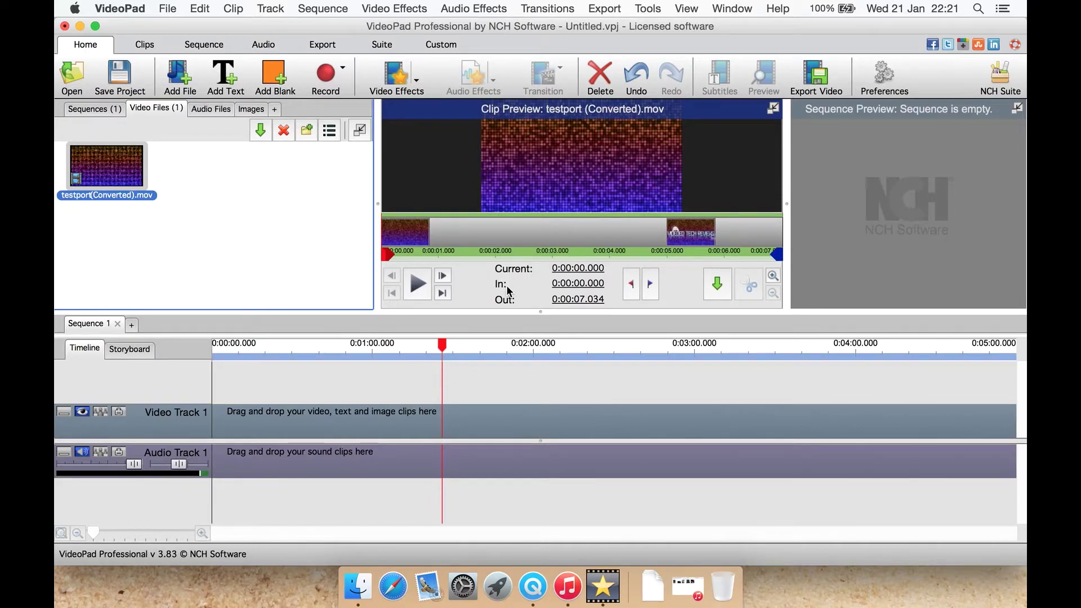
# - Place testport(Converted).mov from the Video Files bin at the start of Video Track 1
pyautogui.click(716, 283)
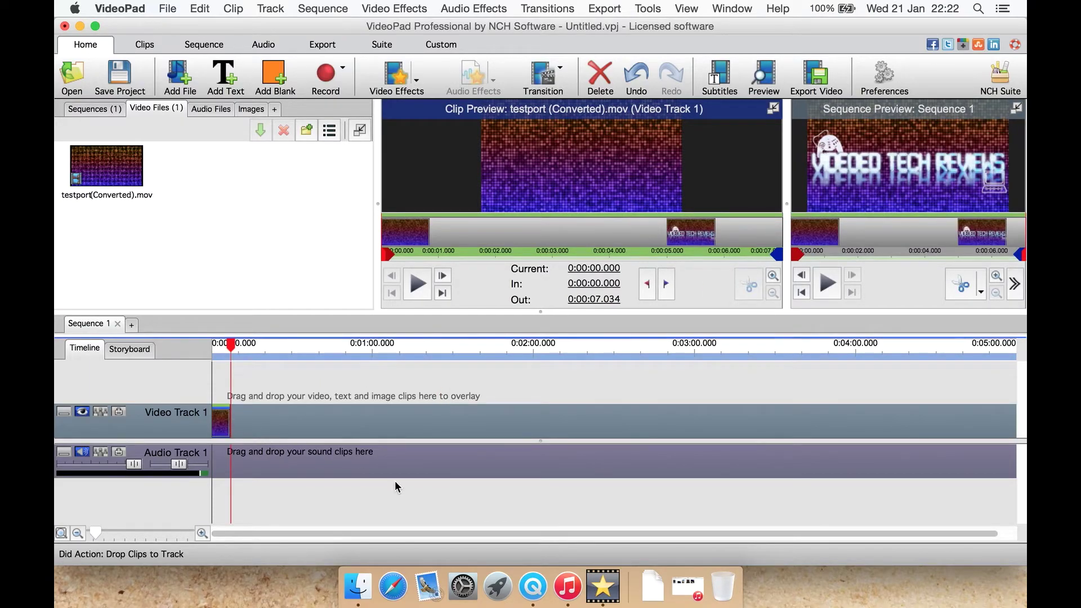
# - Switch the sequence to Storyboard, back to Timeline, and scrub the playhead to about 0:00:04
pyautogui.click(147, 351)
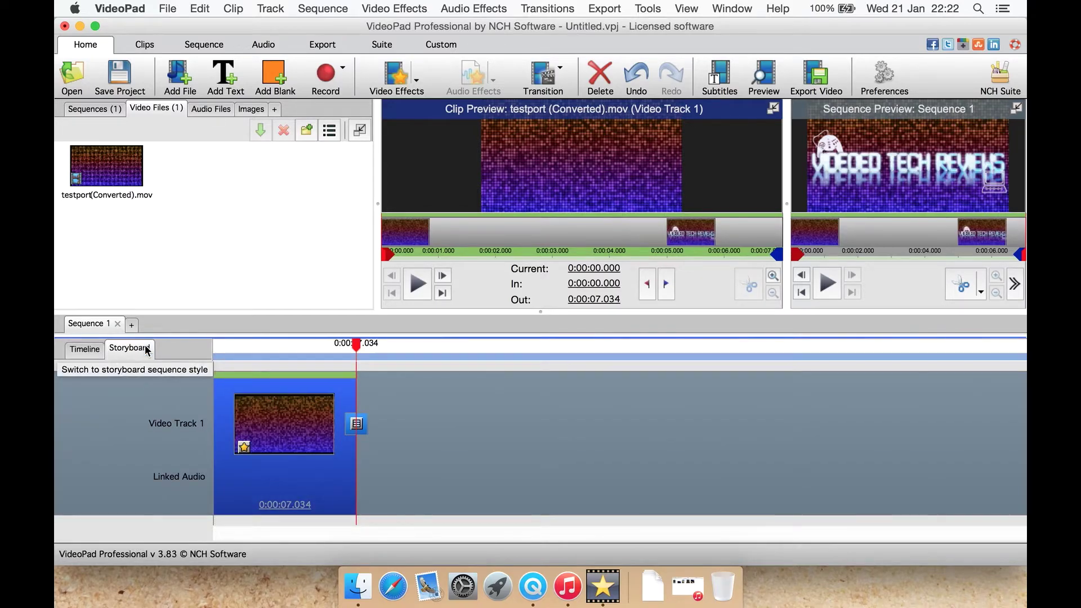
pyautogui.click(96, 350)
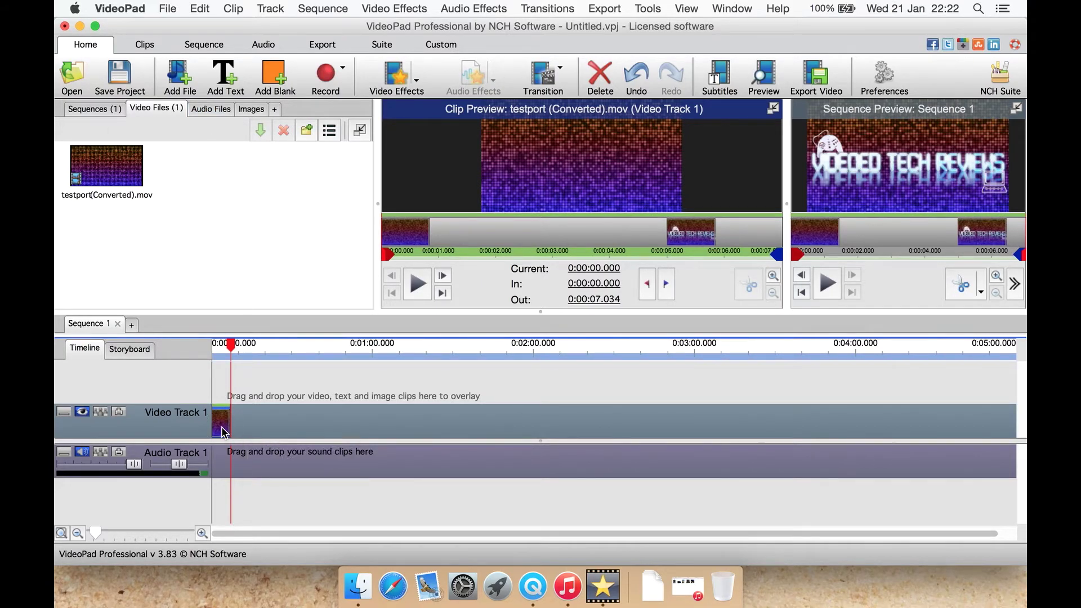
pyautogui.click(227, 345)
pyautogui.moveTo(227, 351); pyautogui.dragTo(222, 349)
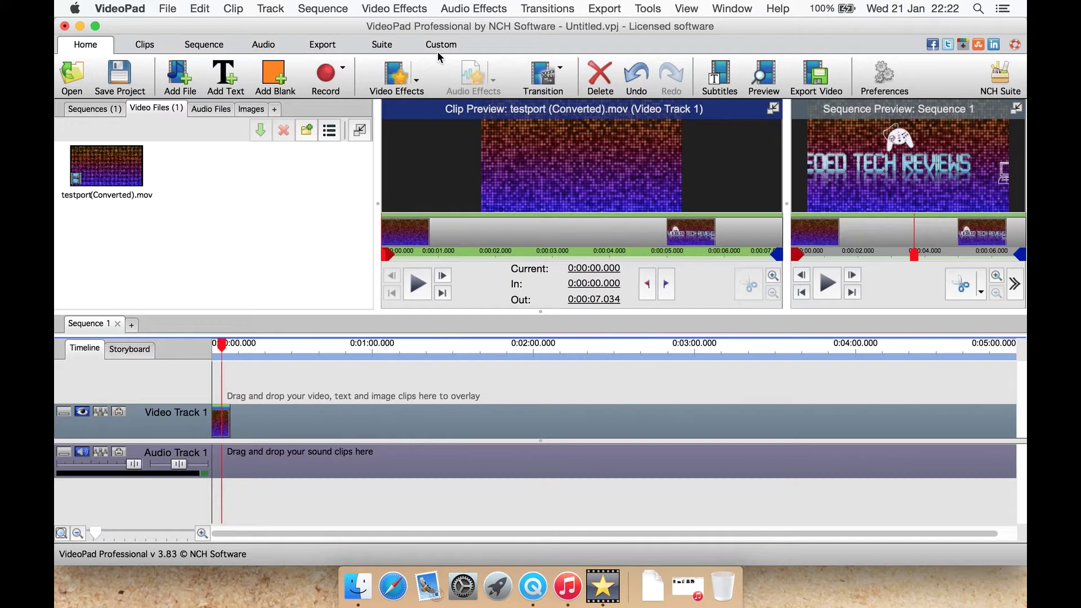
pyautogui.click(418, 81)
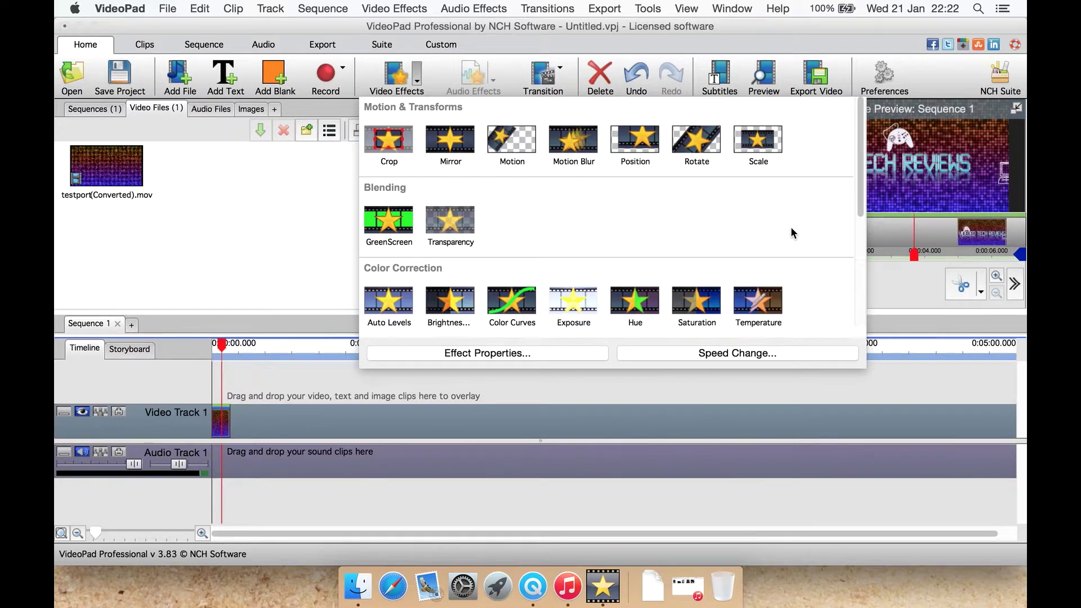
pyautogui.scroll(-5, 791, 228)
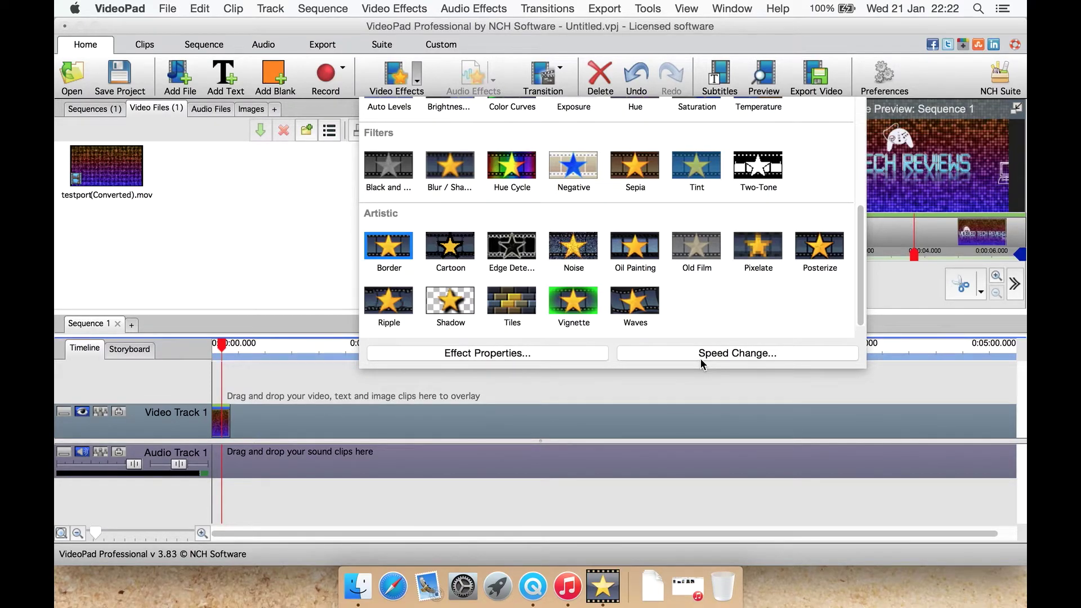
pyautogui.click(527, 32)
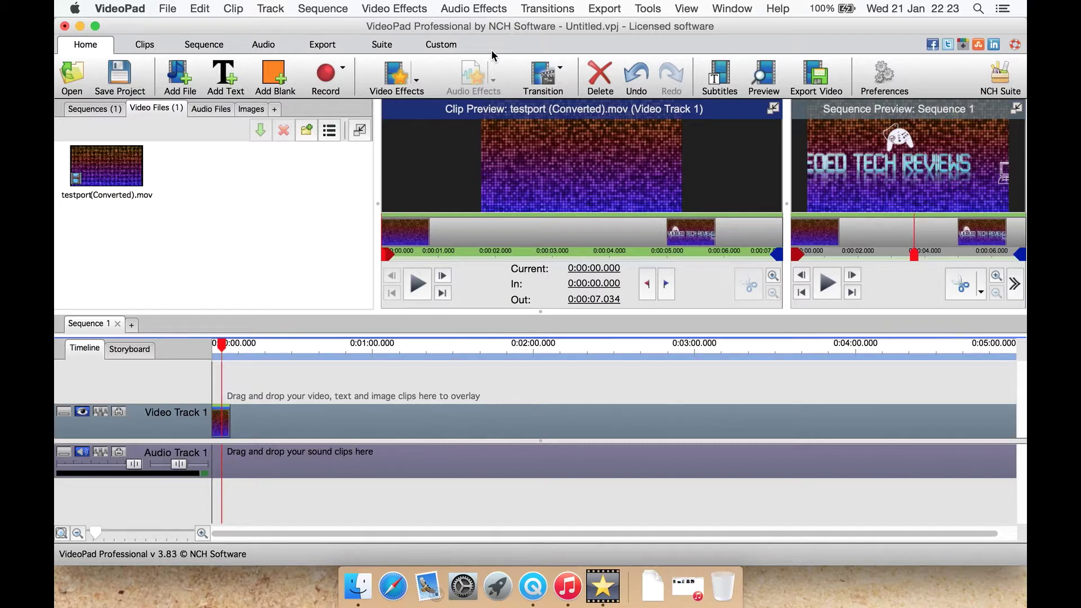
# - Browse the Transition dropdown list and close it, leaving No Transition applied
pyautogui.click(562, 69)
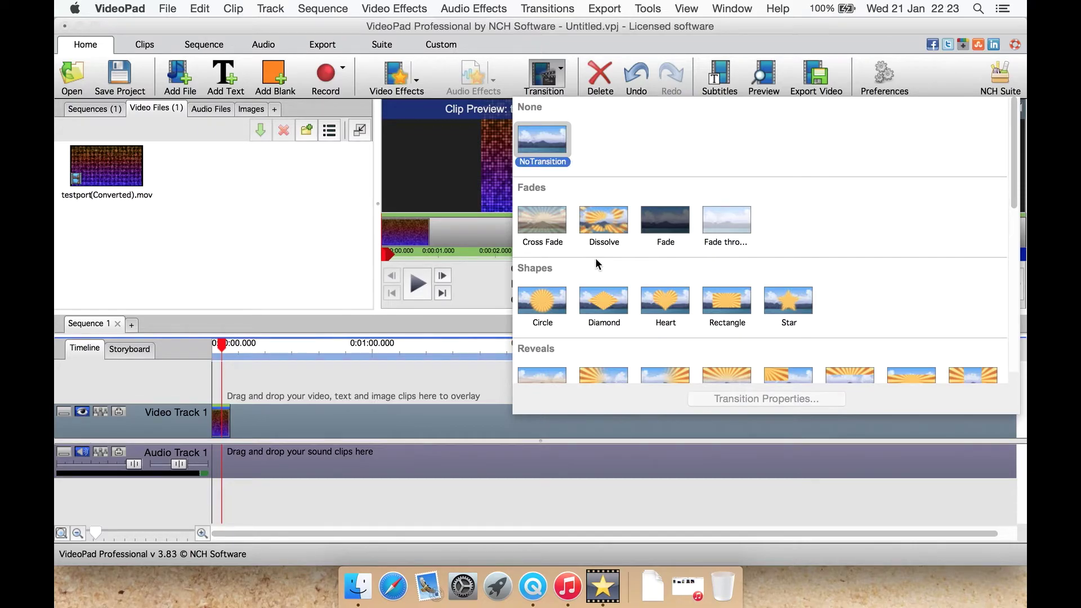
pyautogui.scroll(-10, 596, 262)
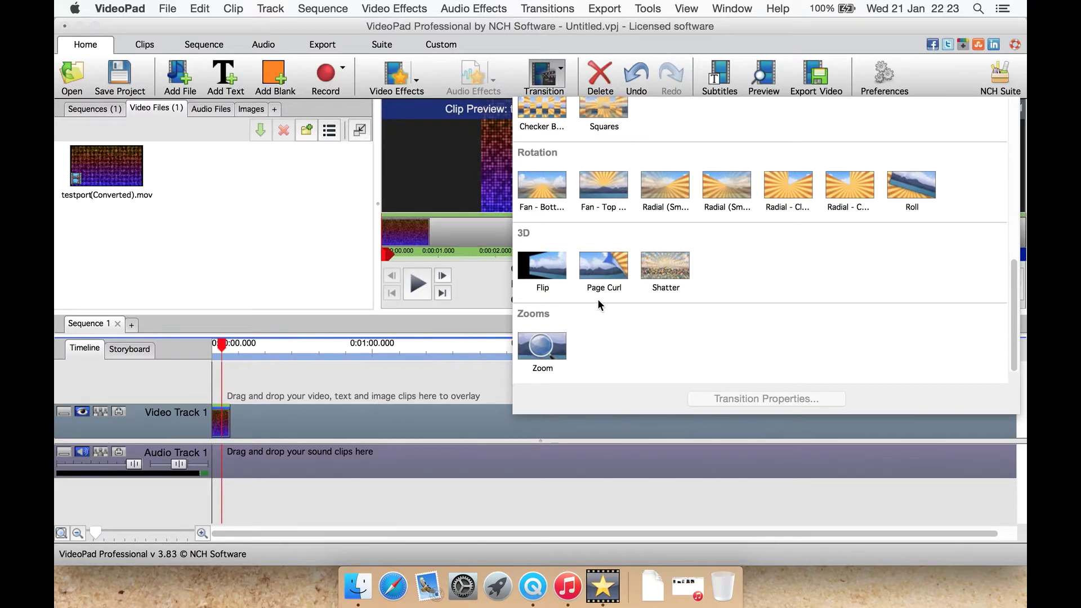
pyautogui.scroll(5, 685, 280)
pyautogui.scroll(5, 685, 284)
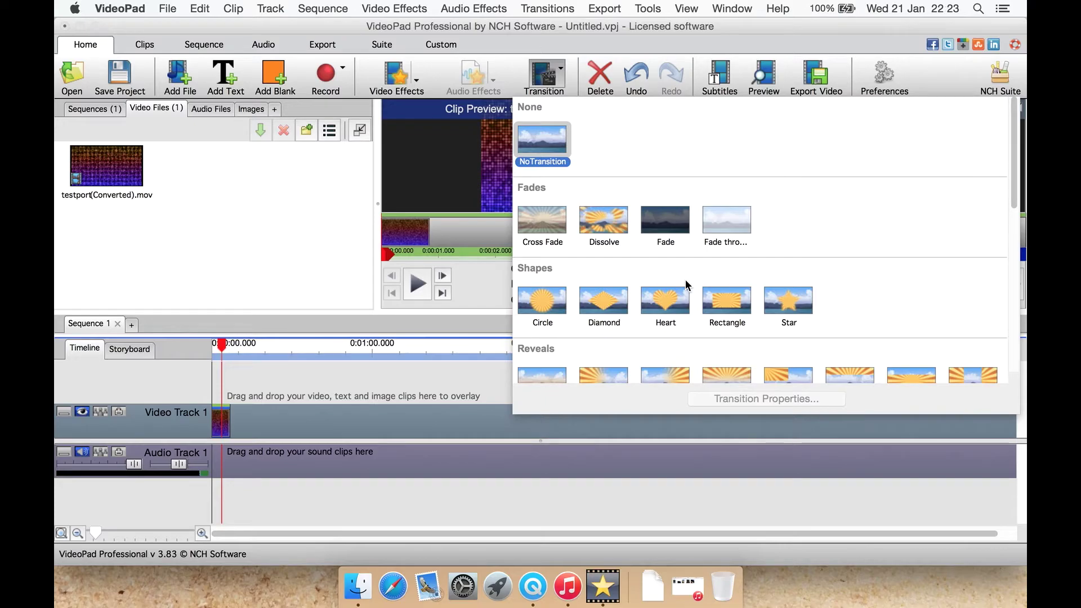
pyautogui.click(590, 41)
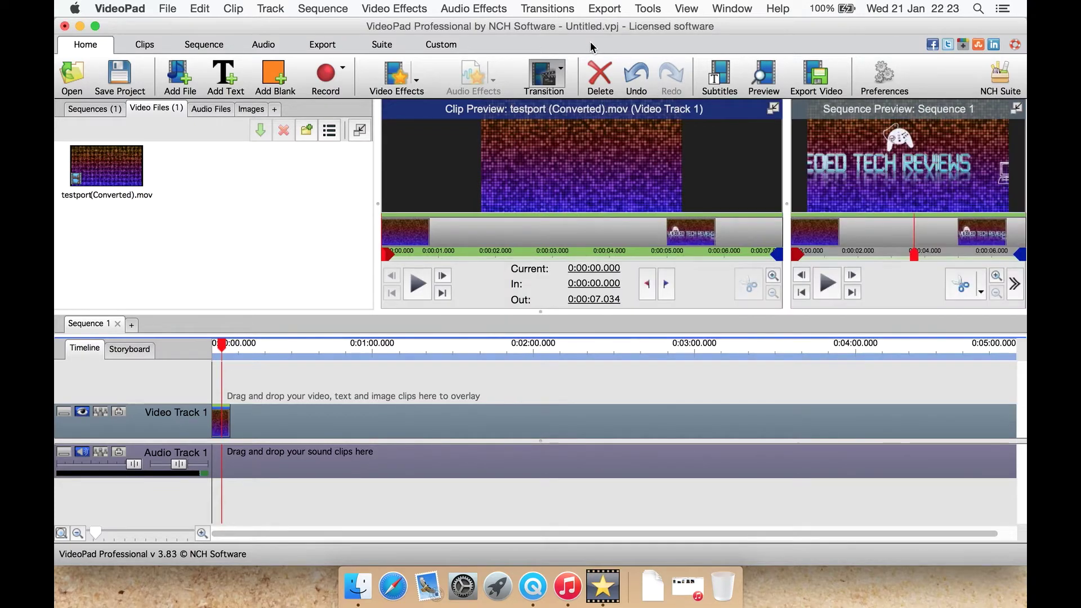
pyautogui.click(724, 76)
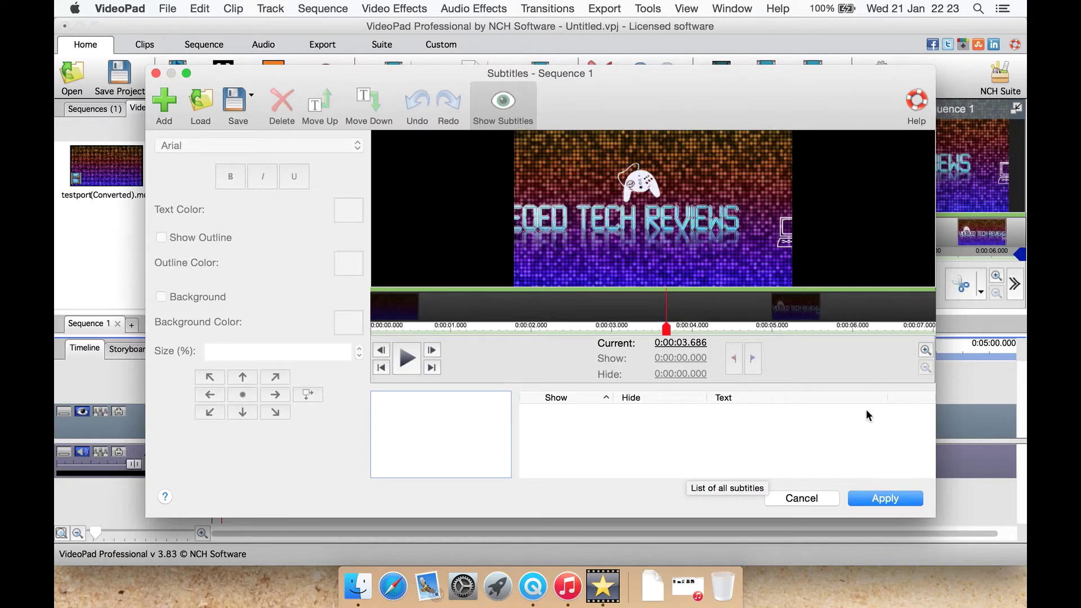
pyautogui.click(808, 499)
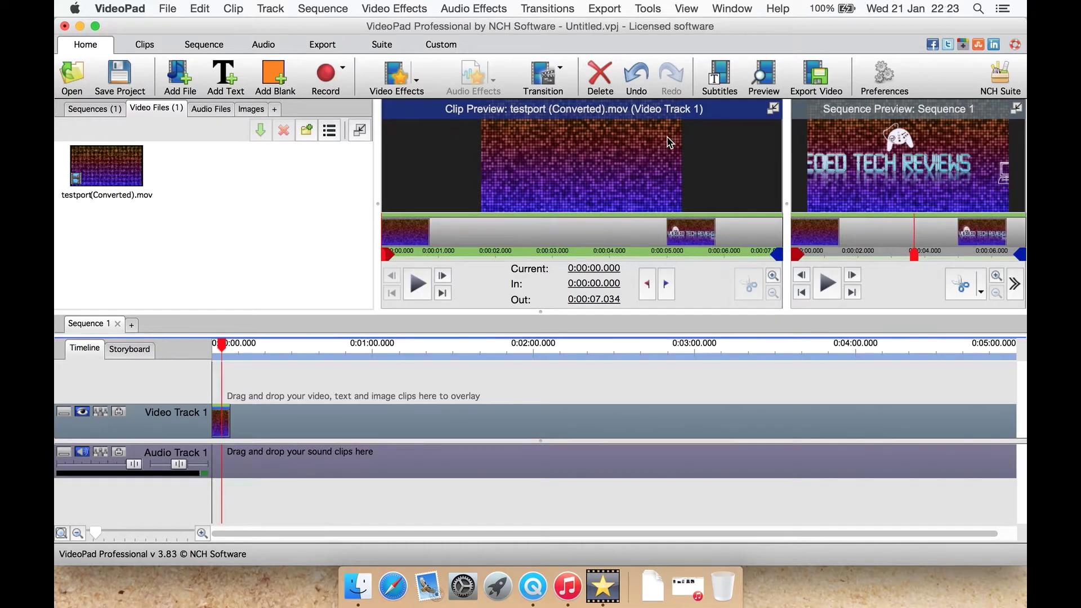
# - Load testport(Converted).mov into the clip preview, clear it, reload it, then clear it from the timeline
pyautogui.click(107, 155)
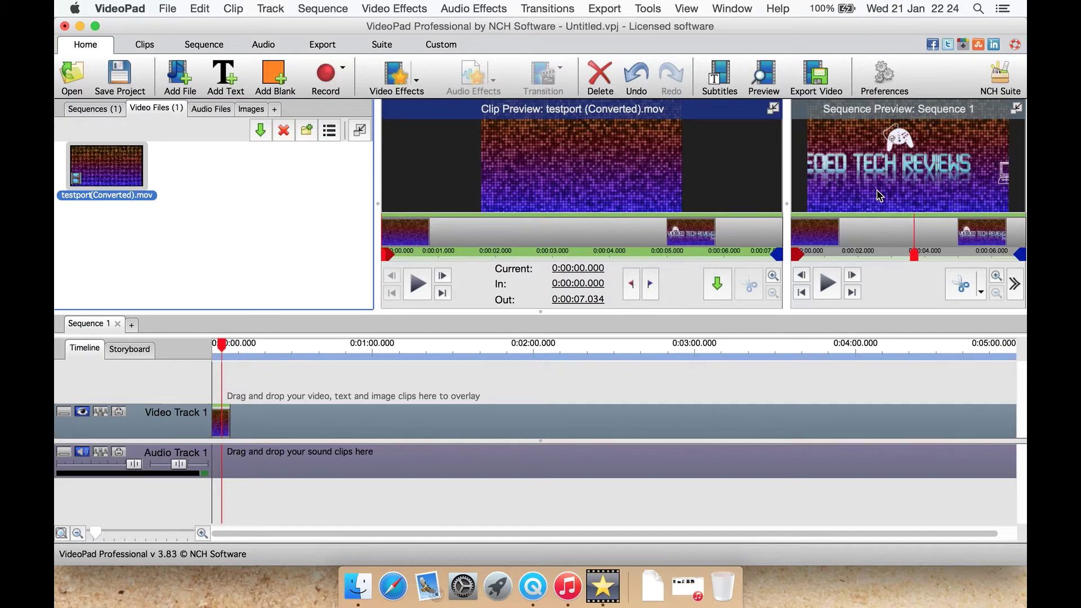
pyautogui.click(220, 171)
pyautogui.click(132, 160)
pyautogui.click(225, 418)
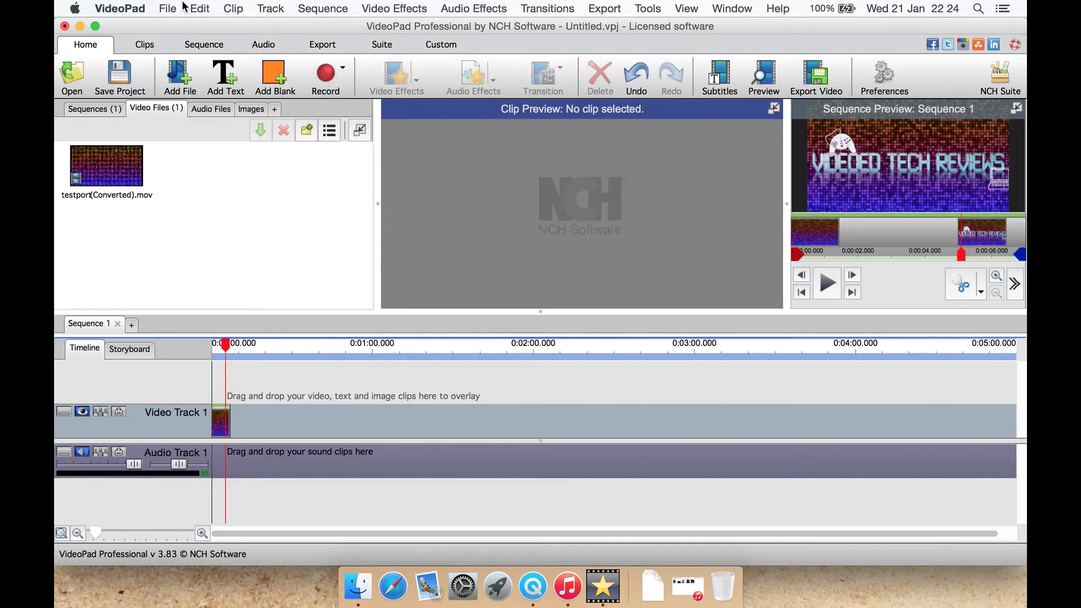
# - Start Run Audio Setup Wizard... from the File menu, cancel it, then show the Edit menu
pyautogui.click(147, 6)
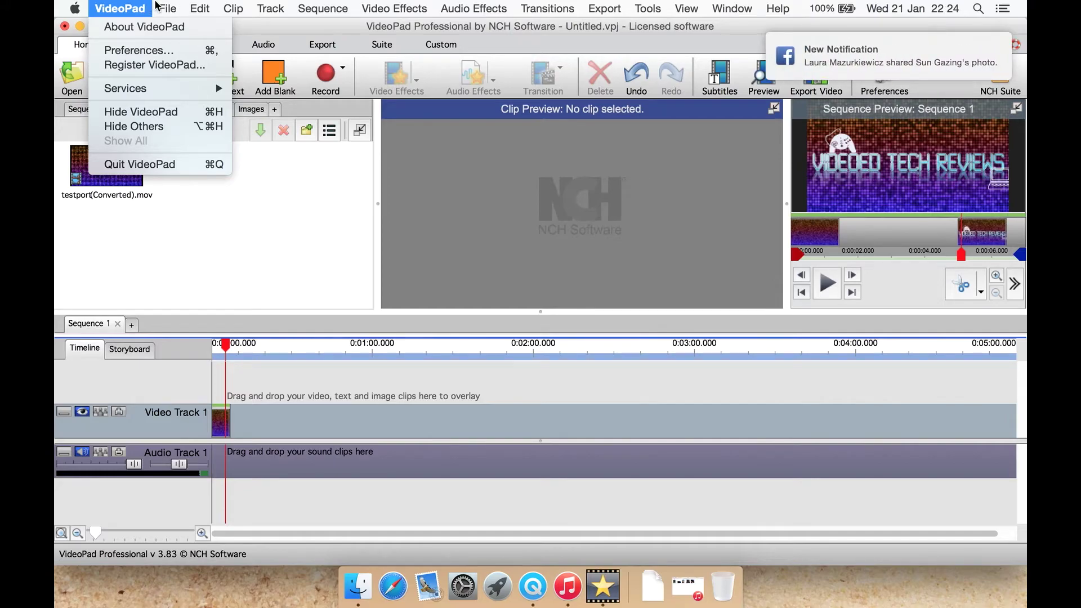
pyautogui.moveTo(161, 6)
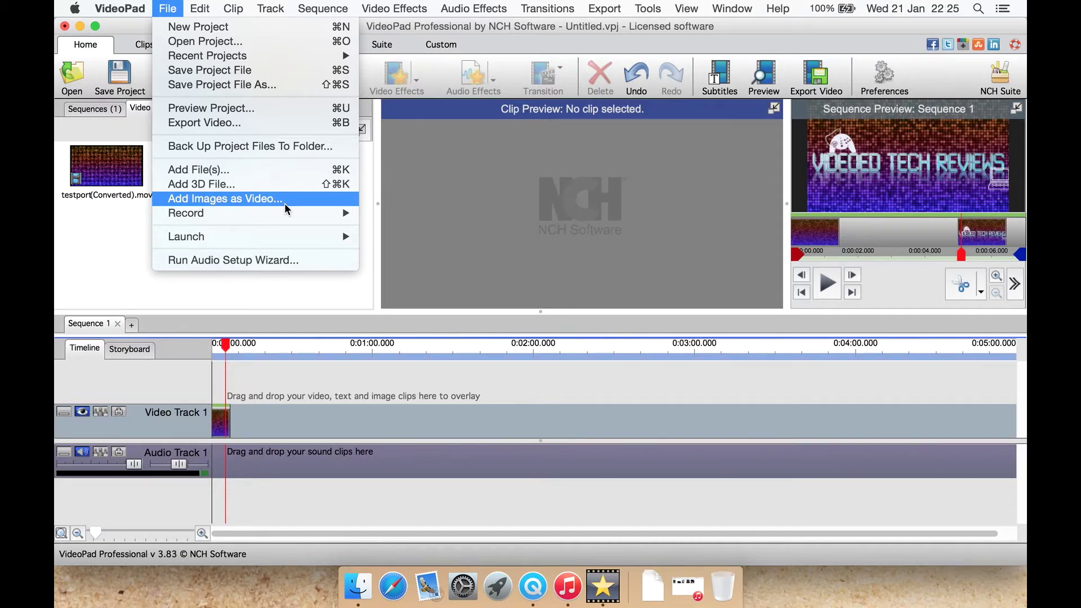
pyautogui.moveTo(274, 212)
pyautogui.moveTo(273, 236)
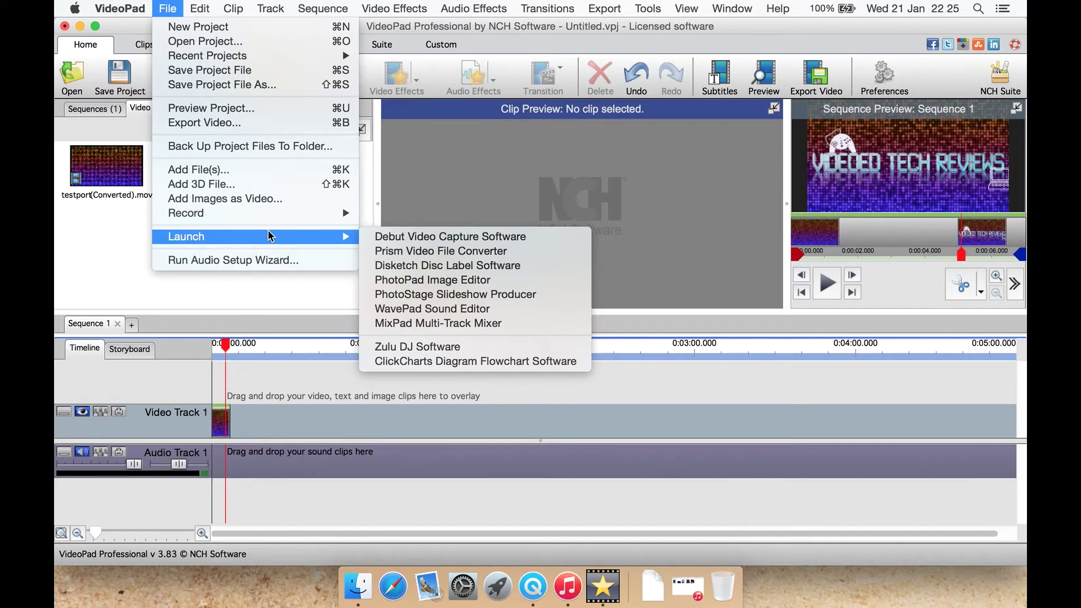
pyautogui.click(270, 260)
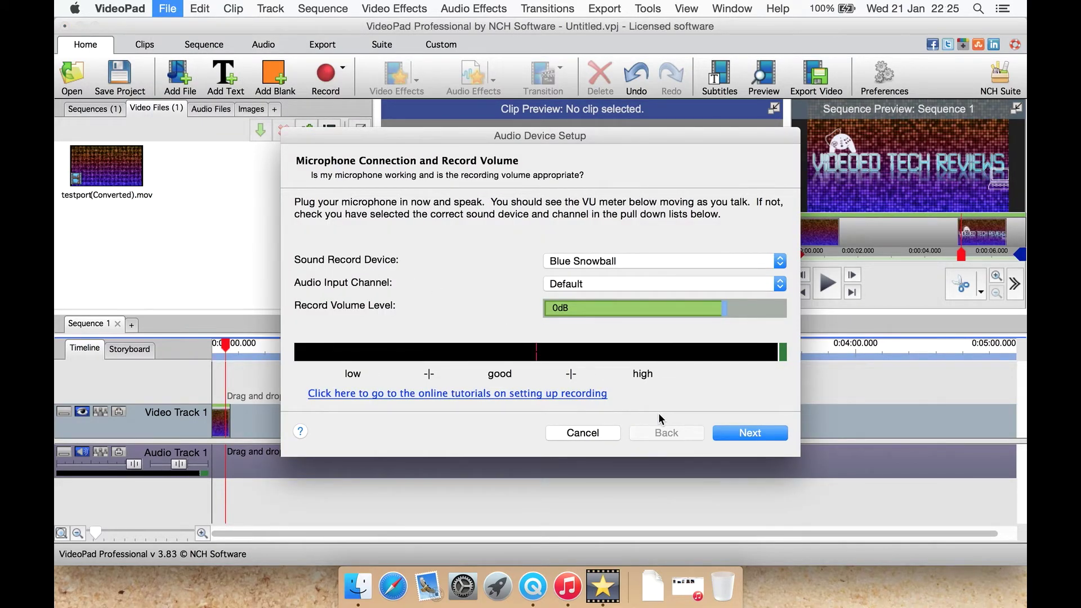
pyautogui.click(582, 431)
pyautogui.click(200, 9)
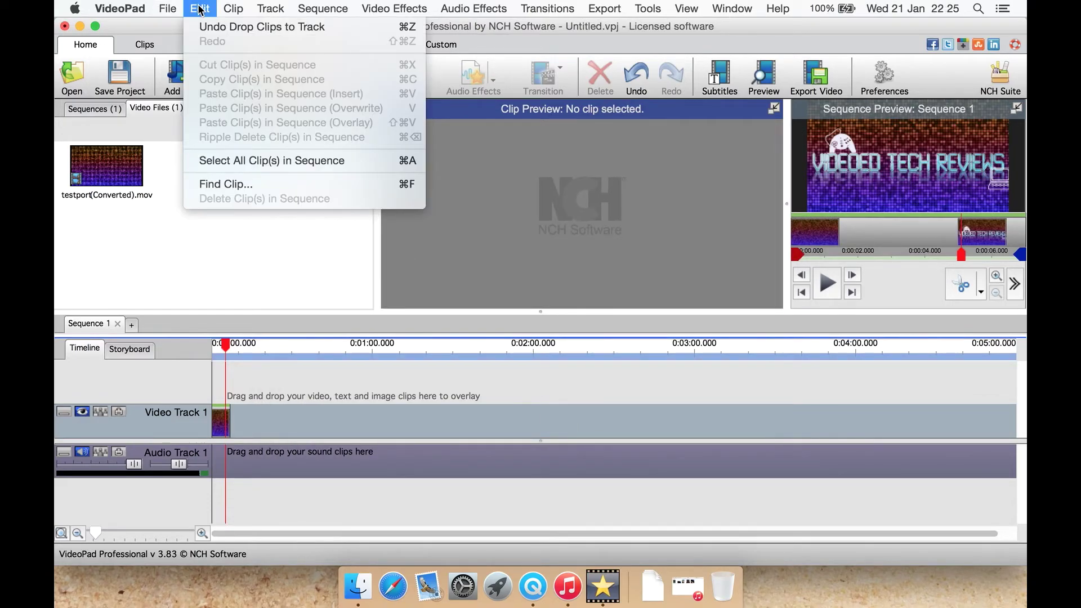
# - Browse the Clip and Track menus through to the Sequence menu's commands
pyautogui.moveTo(218, 8)
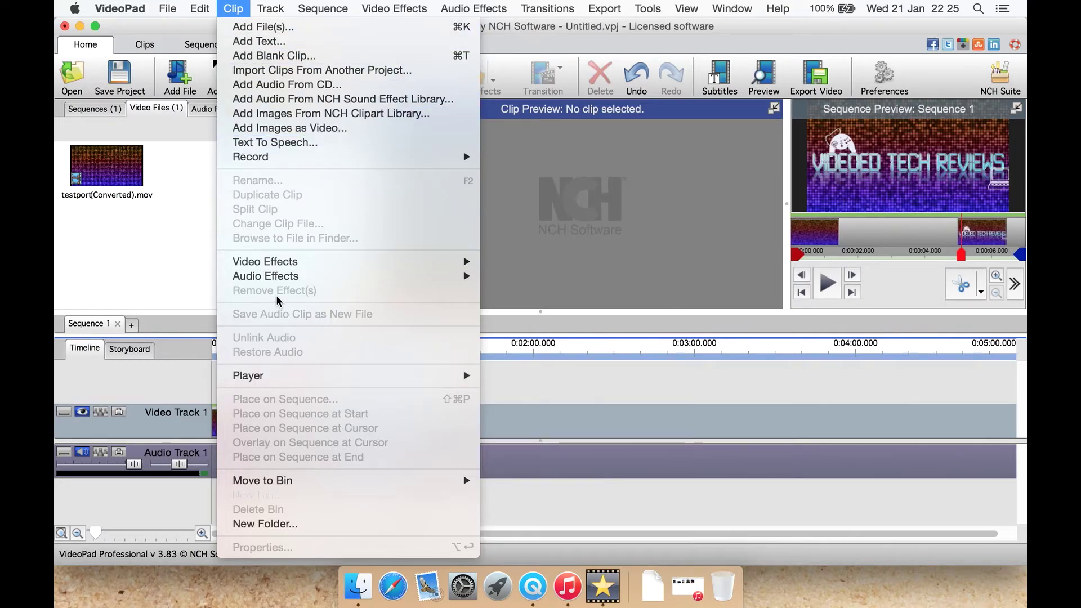
pyautogui.moveTo(282, 7)
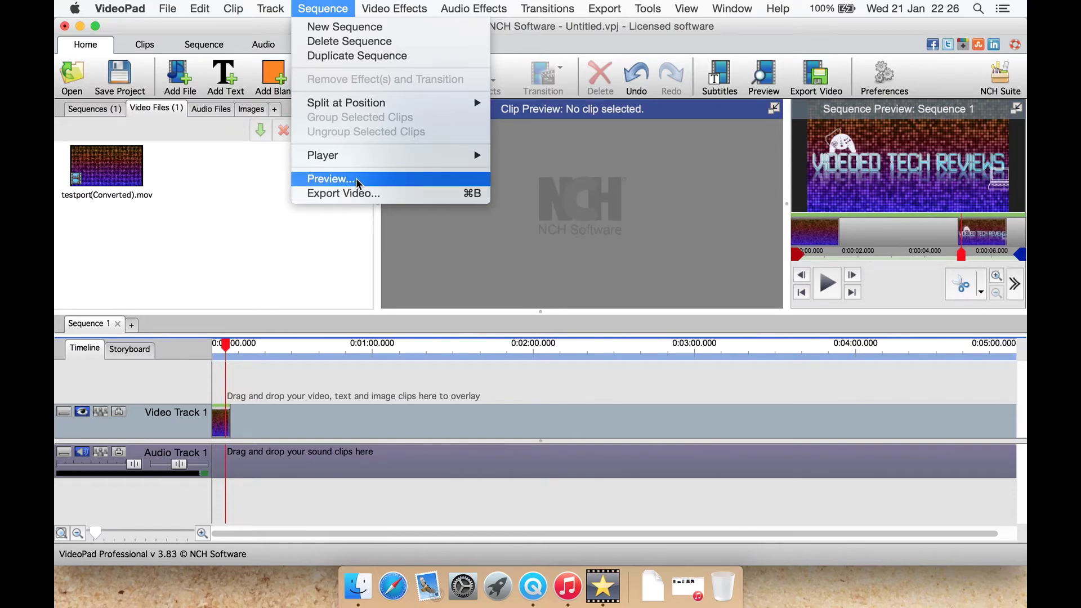
# - Look through the Video Effects and Audio Effects menus
pyautogui.moveTo(397, 3)
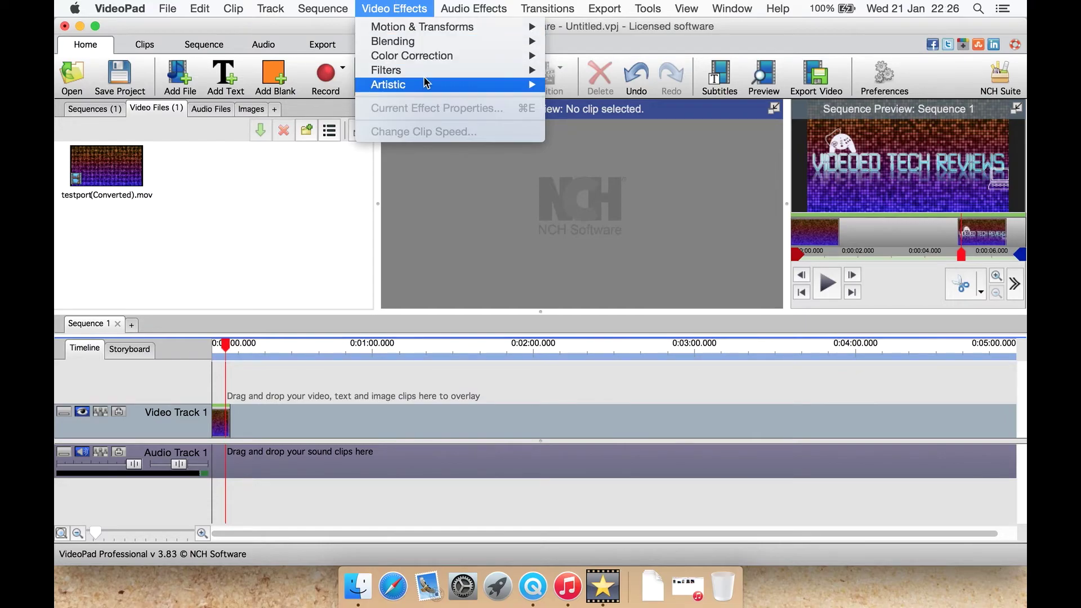
pyautogui.moveTo(427, 29)
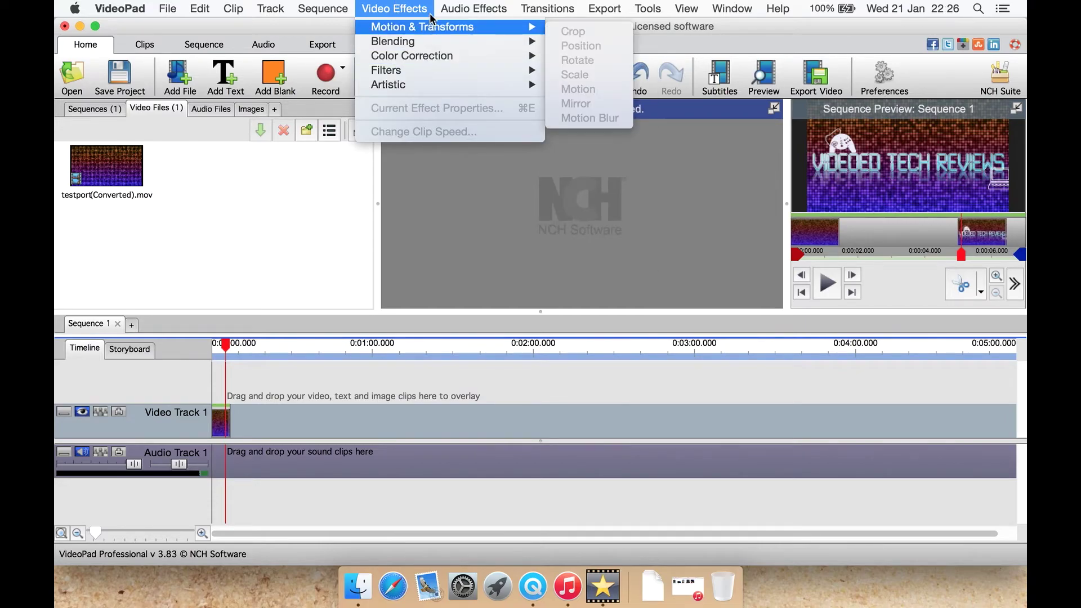
pyautogui.moveTo(469, 8)
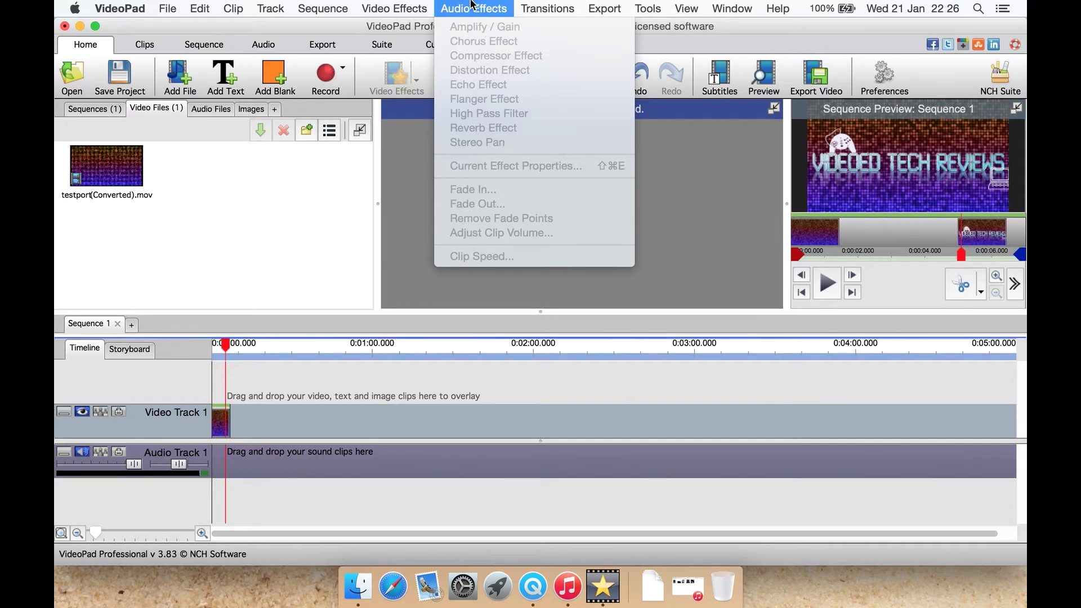
pyautogui.click(473, 7)
pyautogui.click(480, 6)
# - Look through the Transitions, Export, Tools, Window and Help menus, then close Help
pyautogui.moveTo(536, 6)
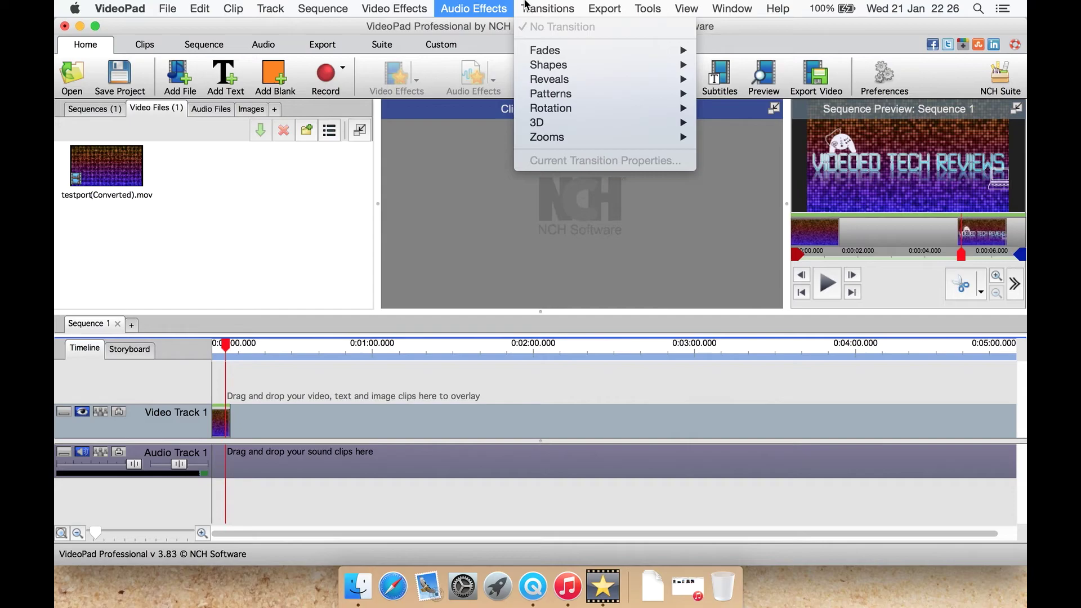
pyautogui.moveTo(601, 4)
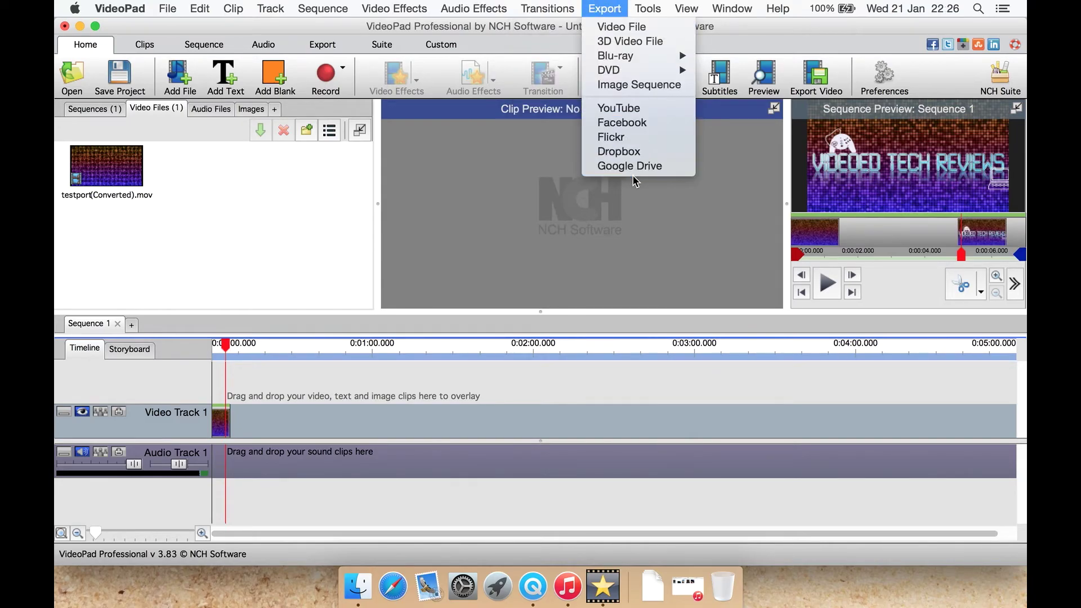
pyautogui.moveTo(657, 4)
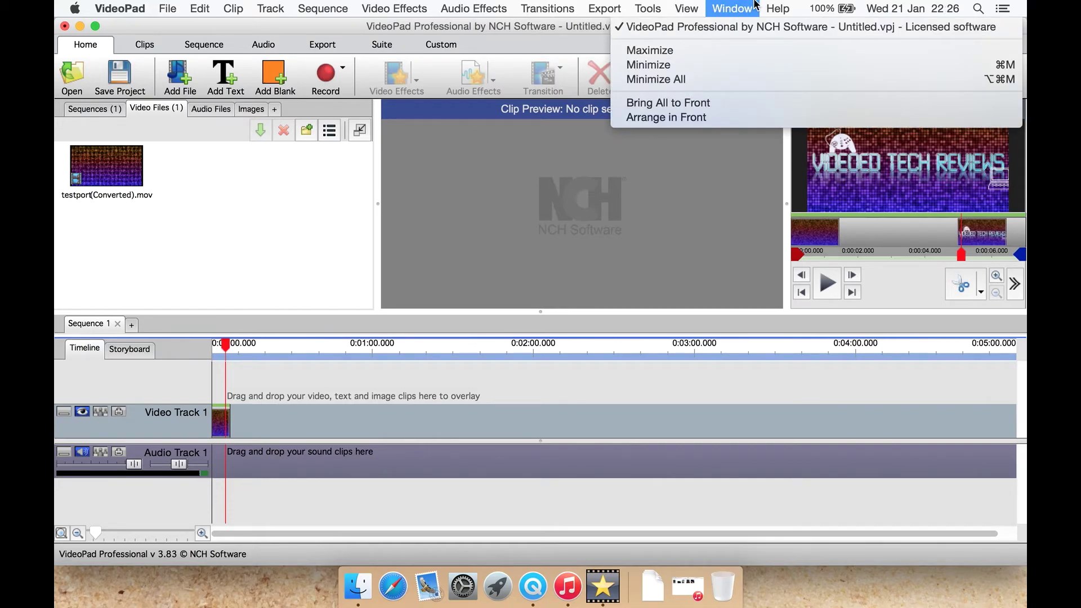
pyautogui.moveTo(783, 6)
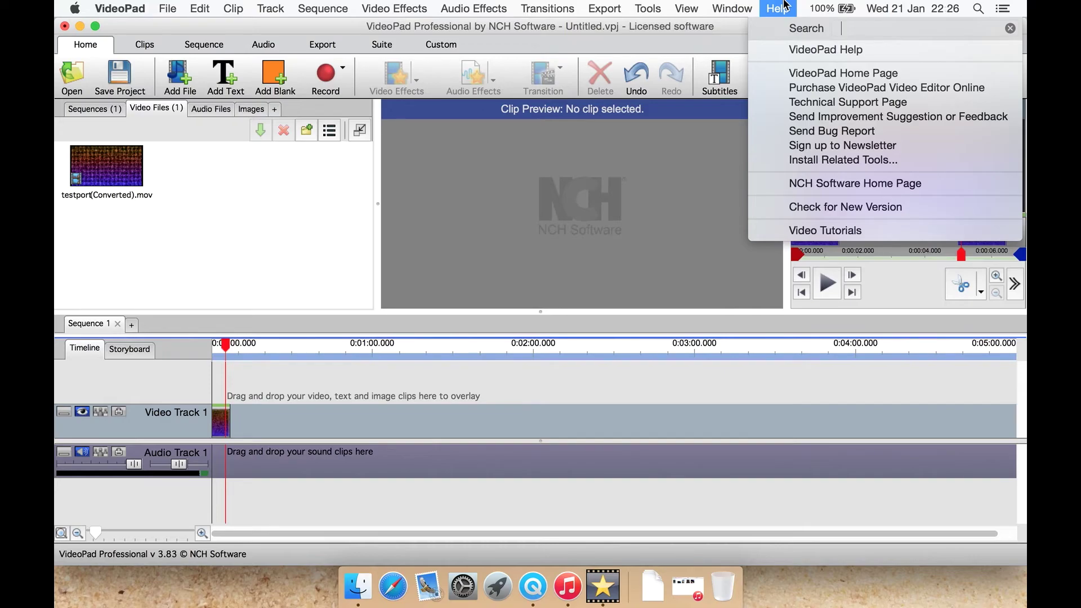
pyautogui.click(785, 4)
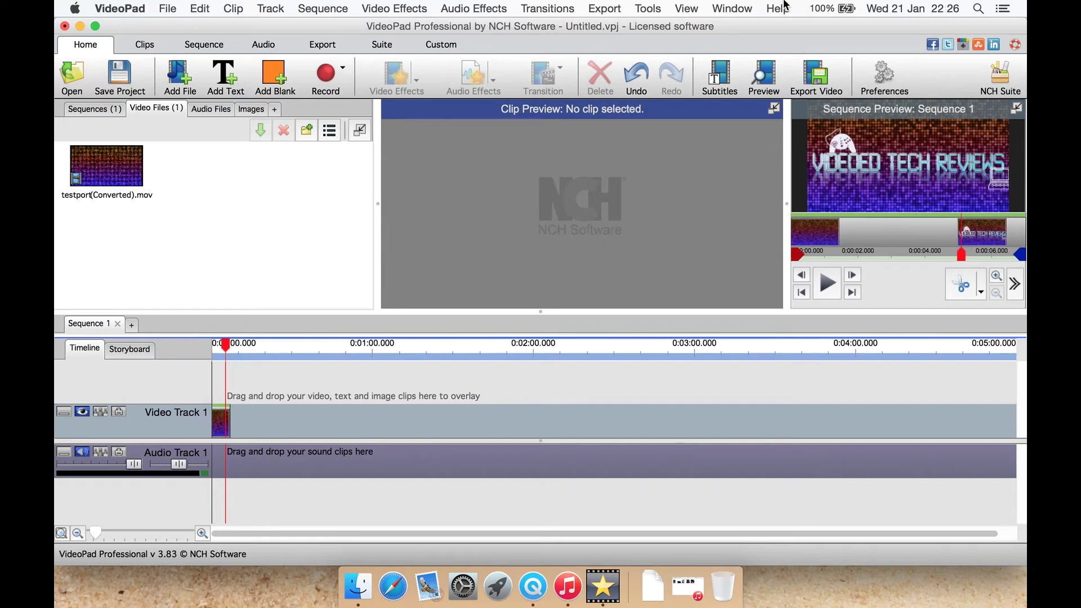
pyautogui.click(247, 204)
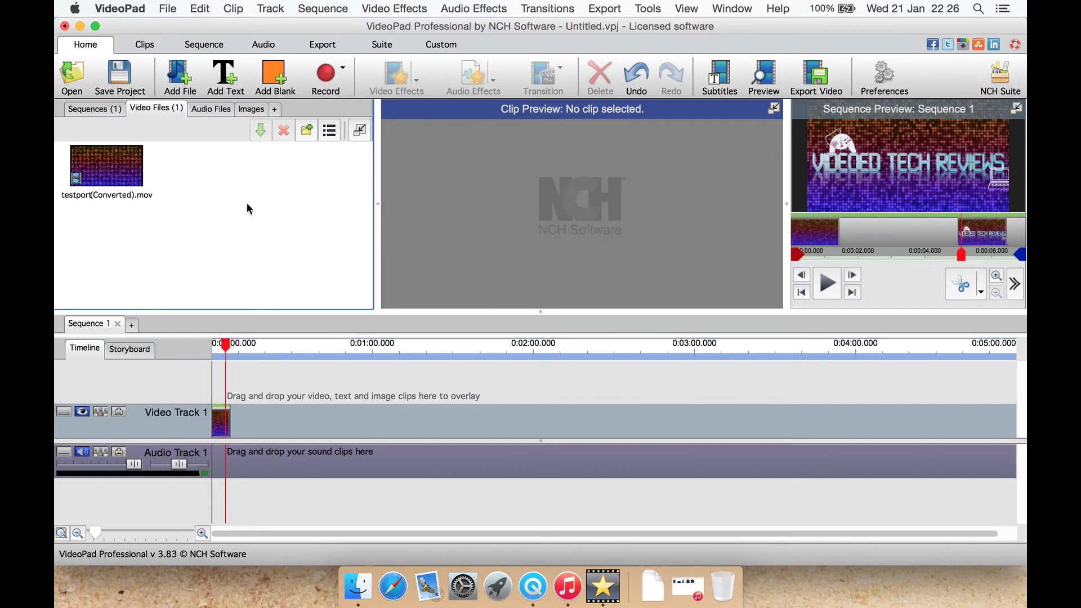